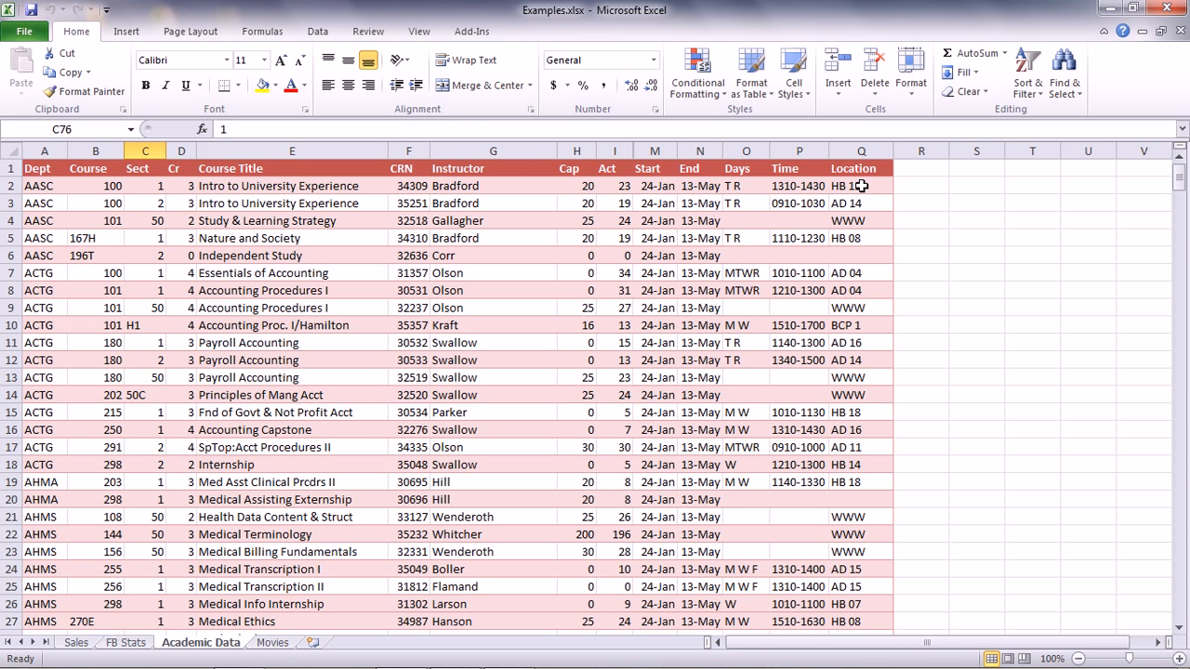
# Sort the course table by the Location column from A to Z
pyautogui.click(863, 186)
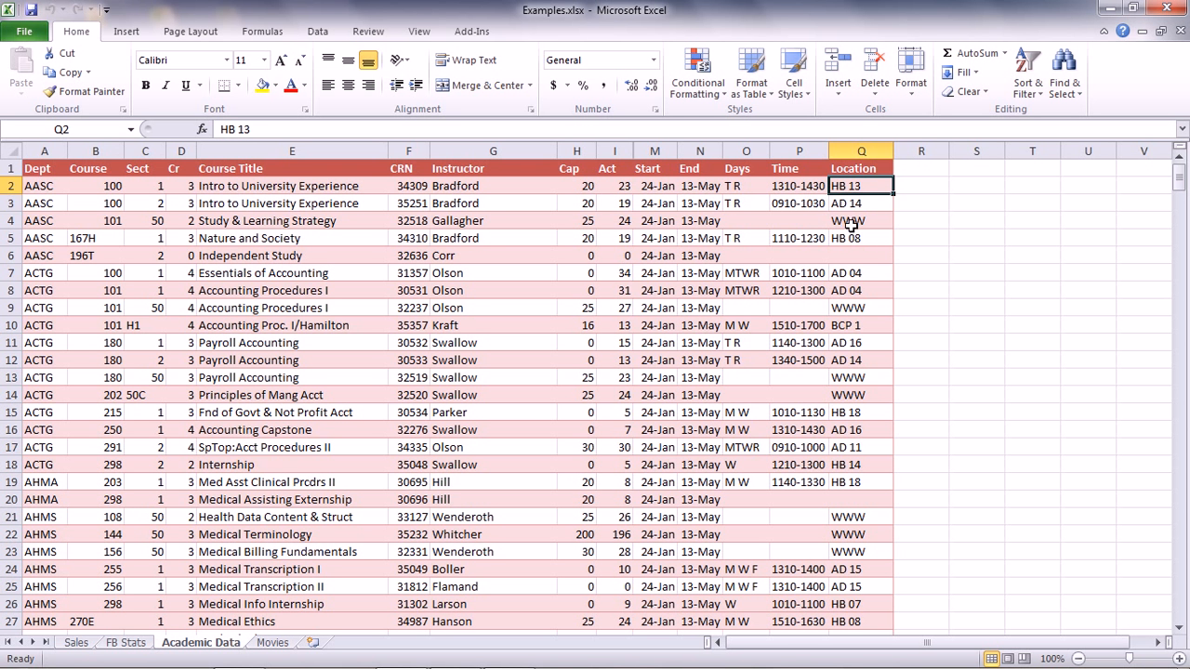
pyautogui.click(318, 37)
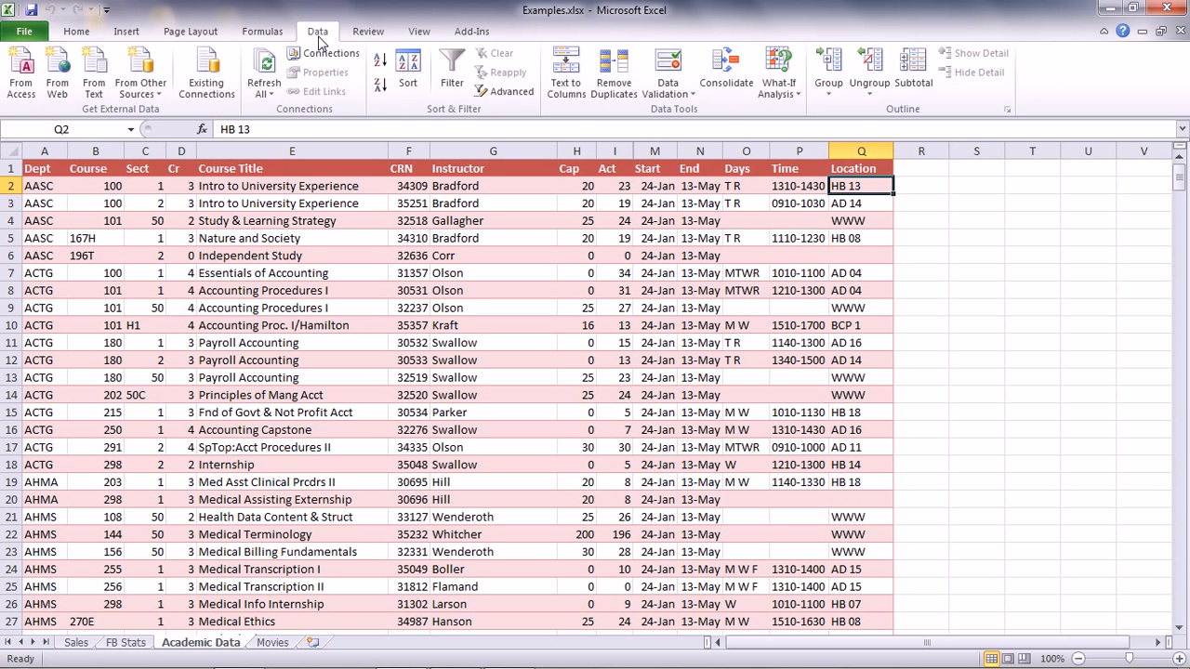
pyautogui.click(380, 63)
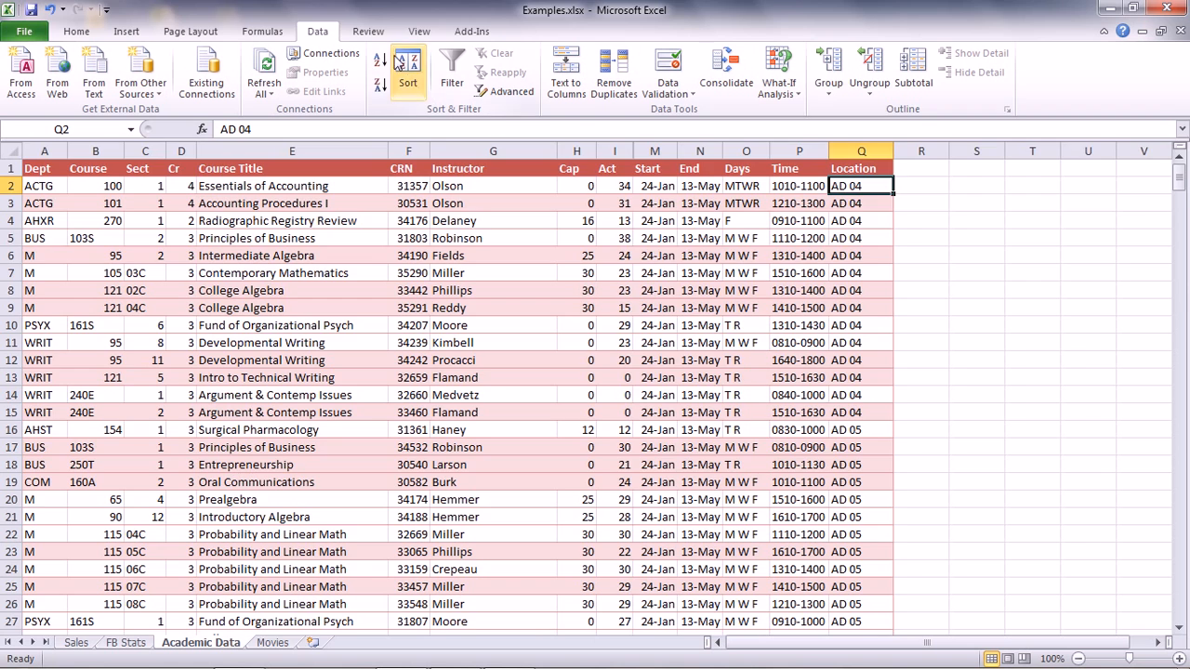
# Open the custom sort and add a second level sorting by Days, A to Z
pyautogui.click(408, 72)
pyautogui.moveTo(831, 99); pyautogui.dragTo(422, 229)
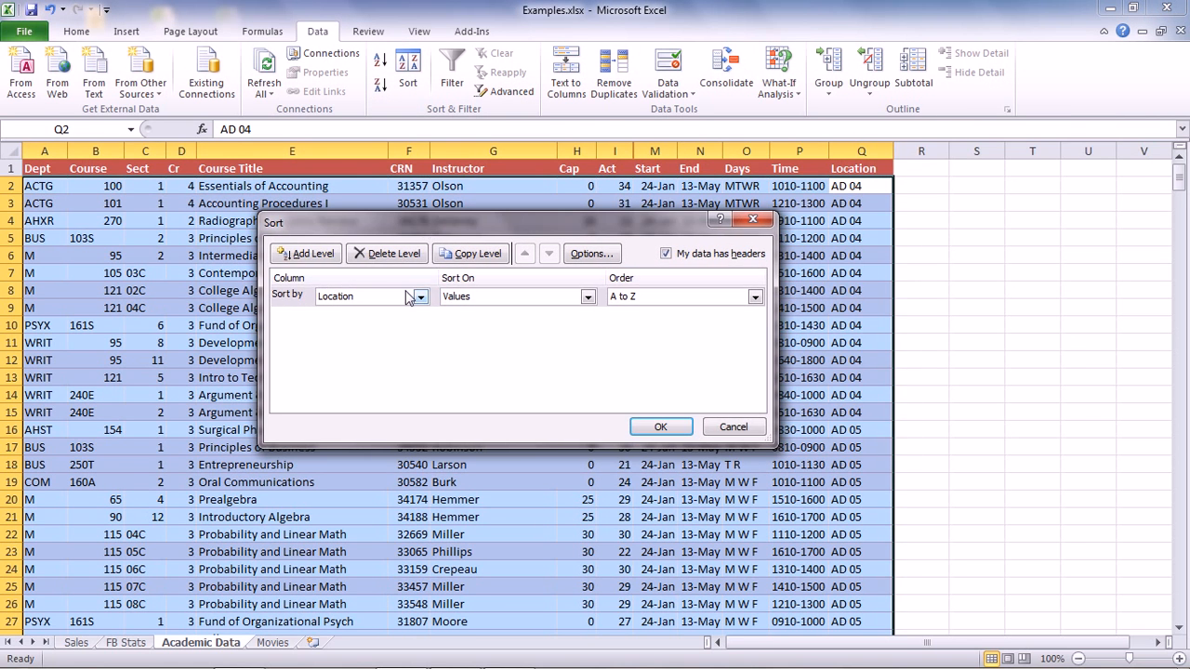
pyautogui.click(323, 254)
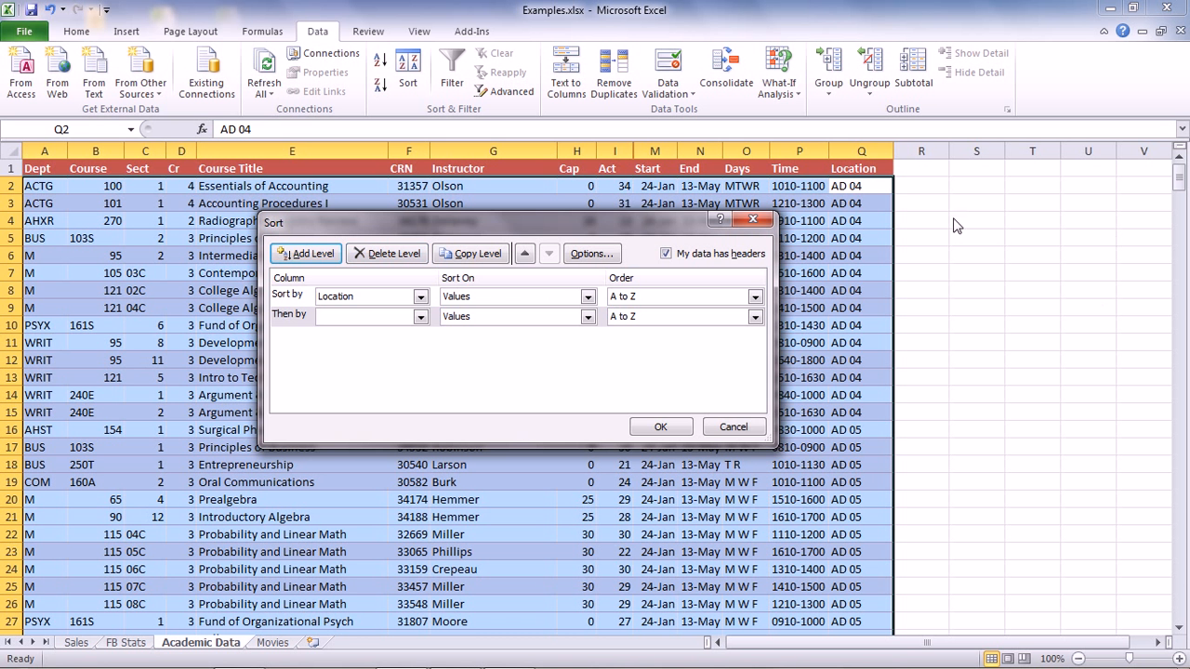
pyautogui.click(421, 317)
pyautogui.scroll(-2, 421, 378)
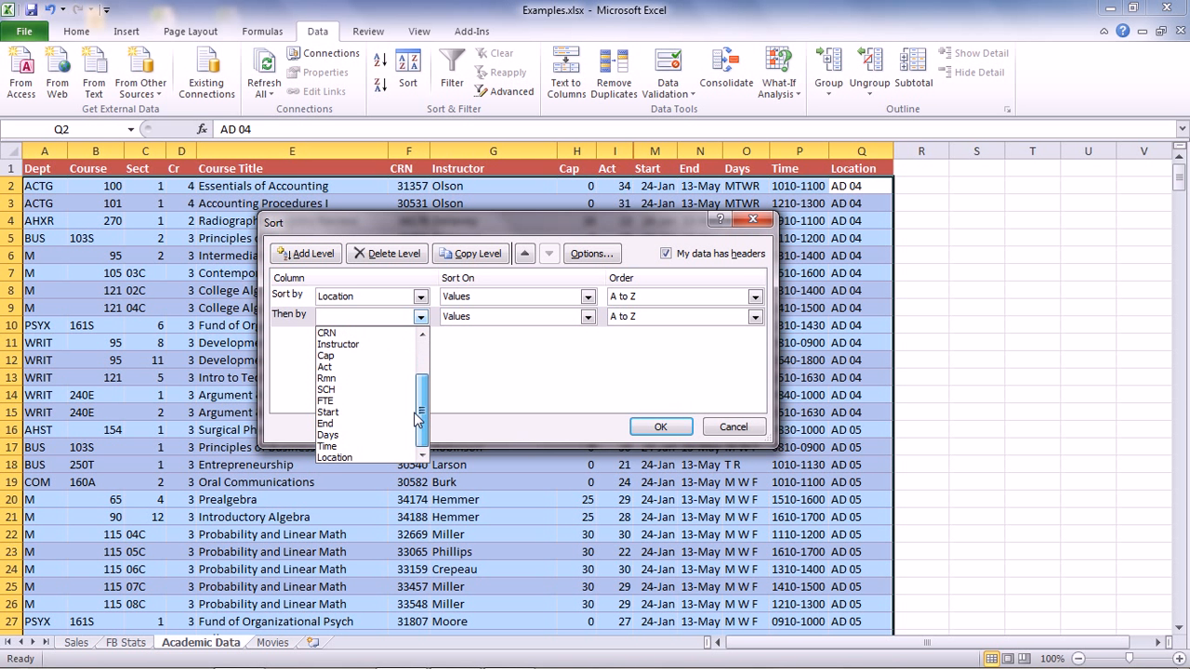
pyautogui.click(374, 434)
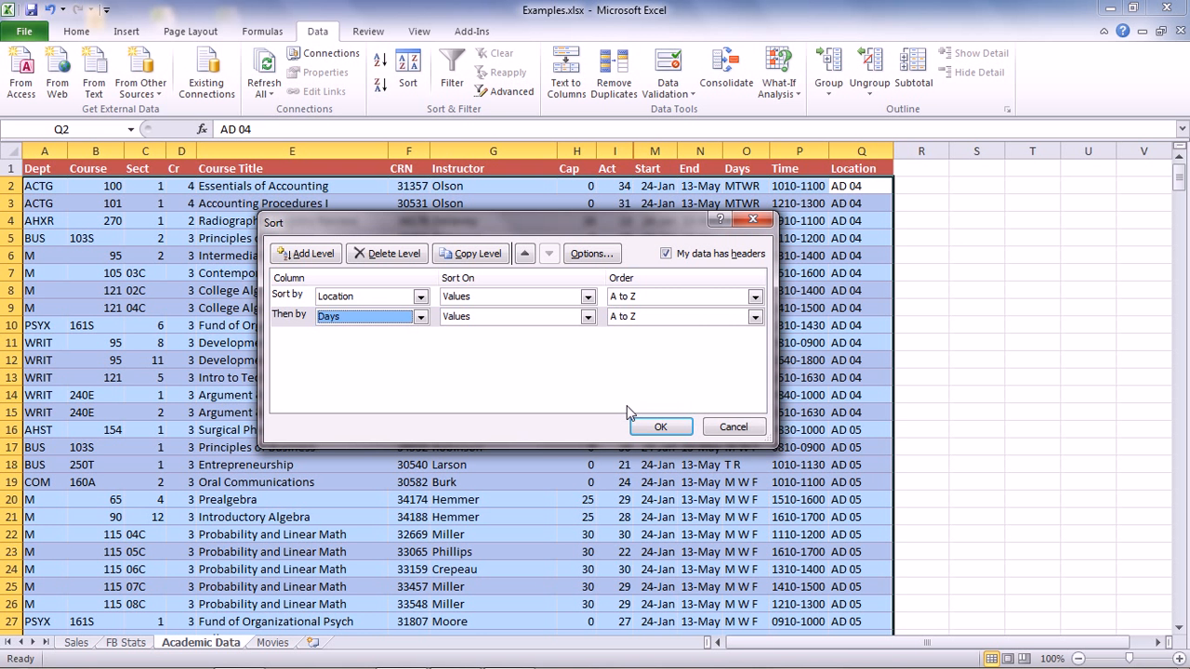
pyautogui.click(754, 318)
pyautogui.click(754, 318)
pyautogui.doubleClick(754, 318)
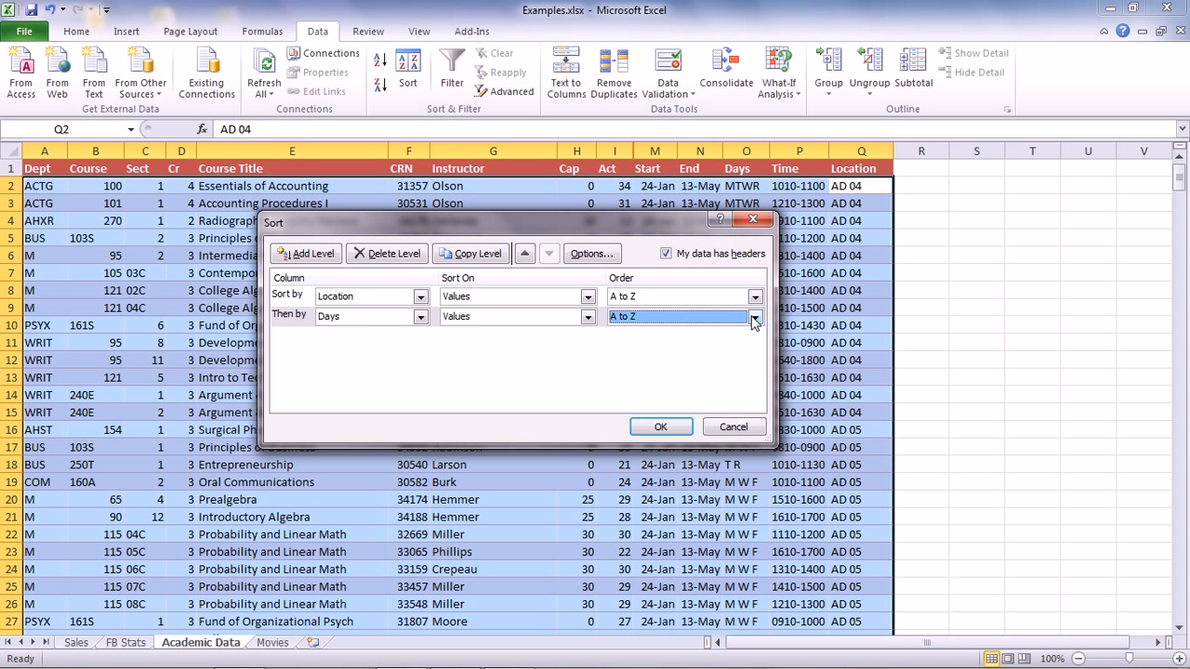
pyautogui.click(754, 318)
pyautogui.click(754, 318)
pyautogui.click(754, 318)
pyautogui.click(754, 318)
pyautogui.click(755, 318)
pyautogui.click(754, 318)
# Add a third sort level by Time and apply the multi-level sort
pyautogui.click(298, 259)
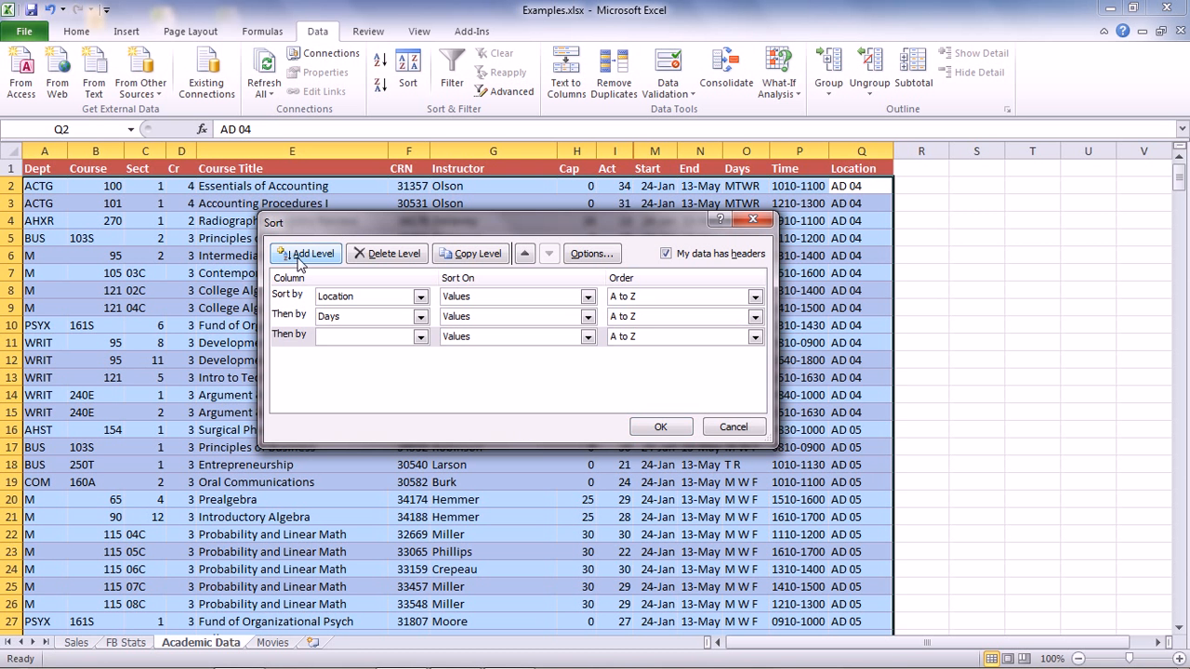
pyautogui.click(420, 337)
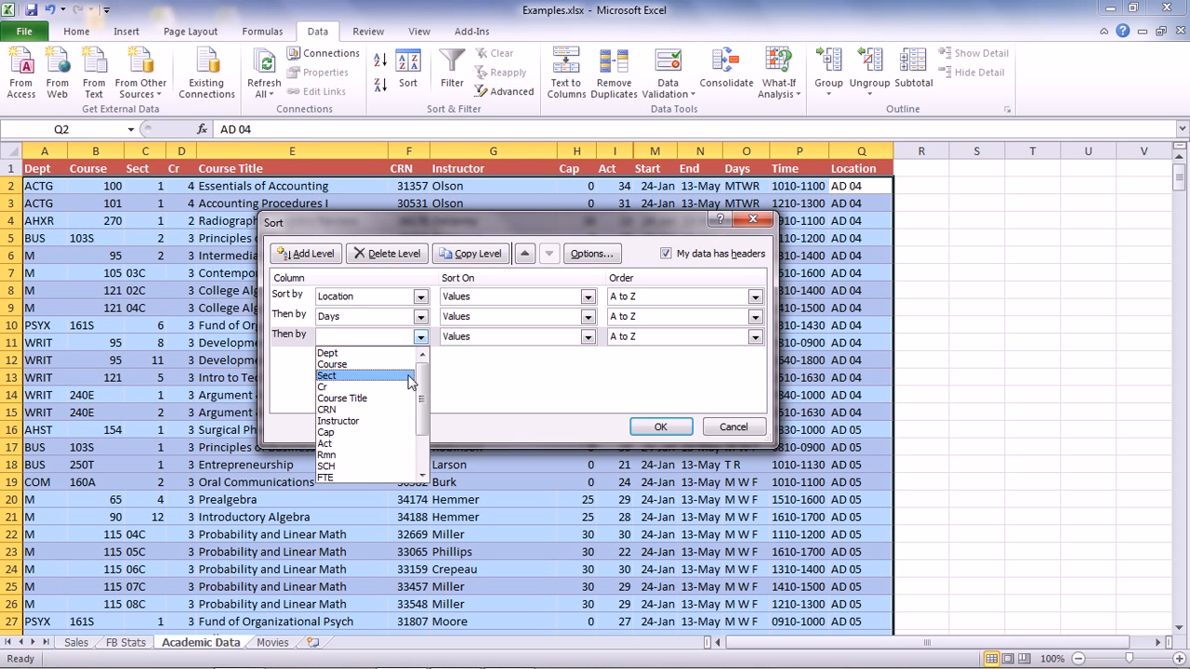
pyautogui.moveTo(421, 397); pyautogui.dragTo(423, 428)
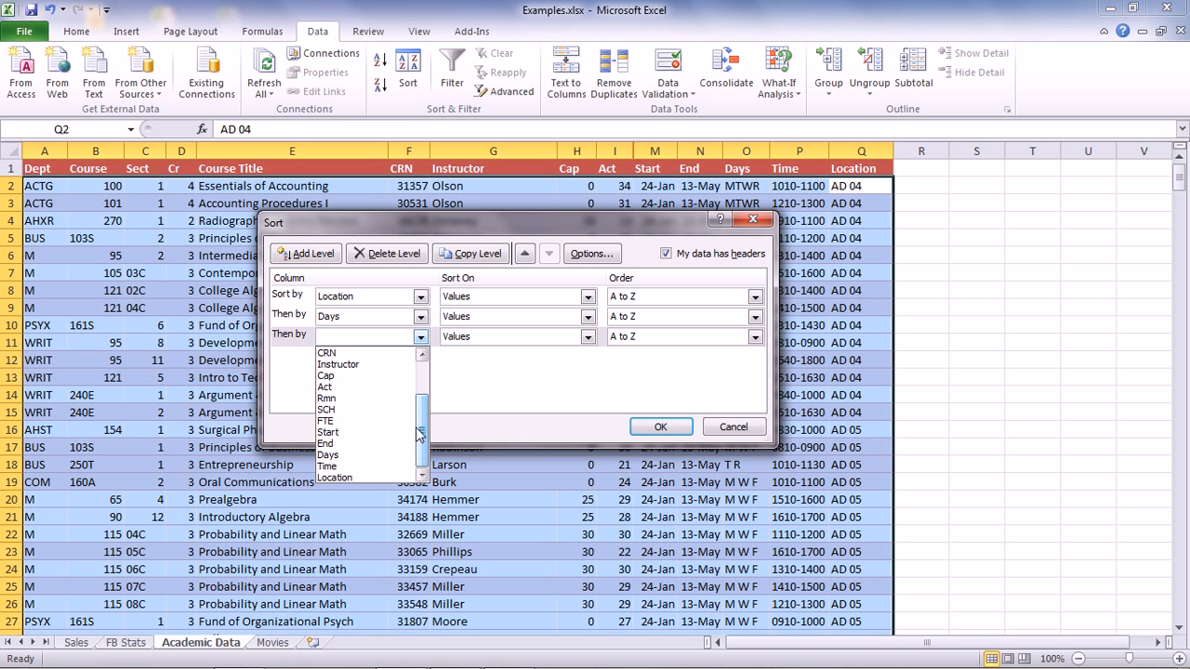
pyautogui.click(383, 466)
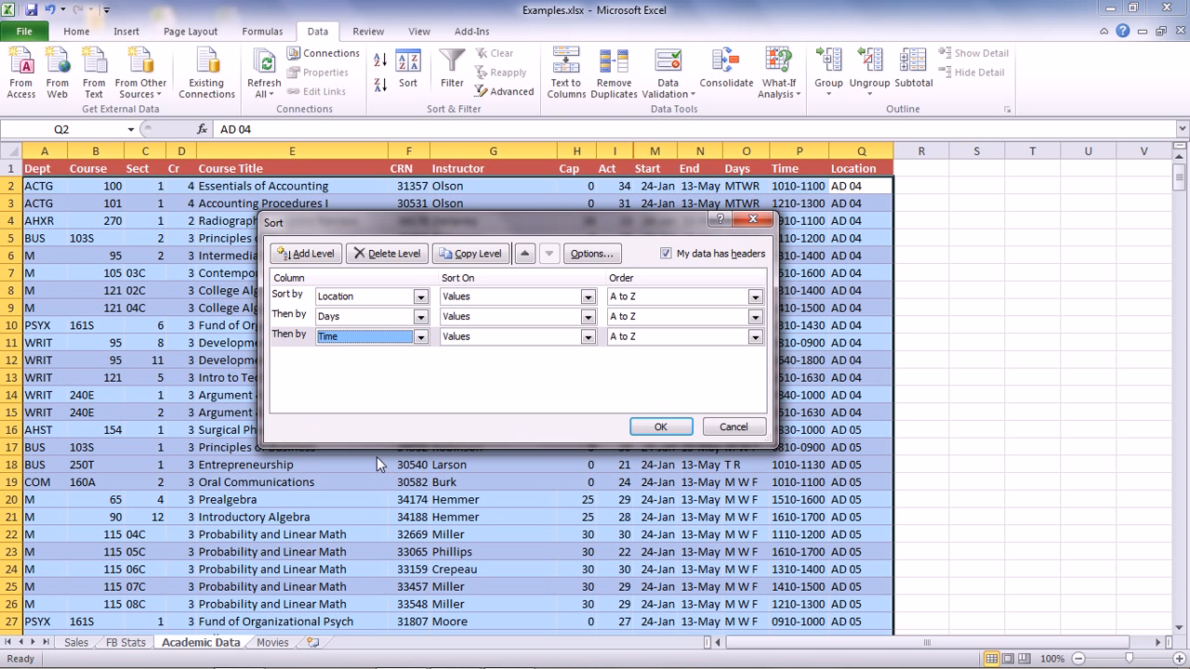
pyautogui.click(659, 428)
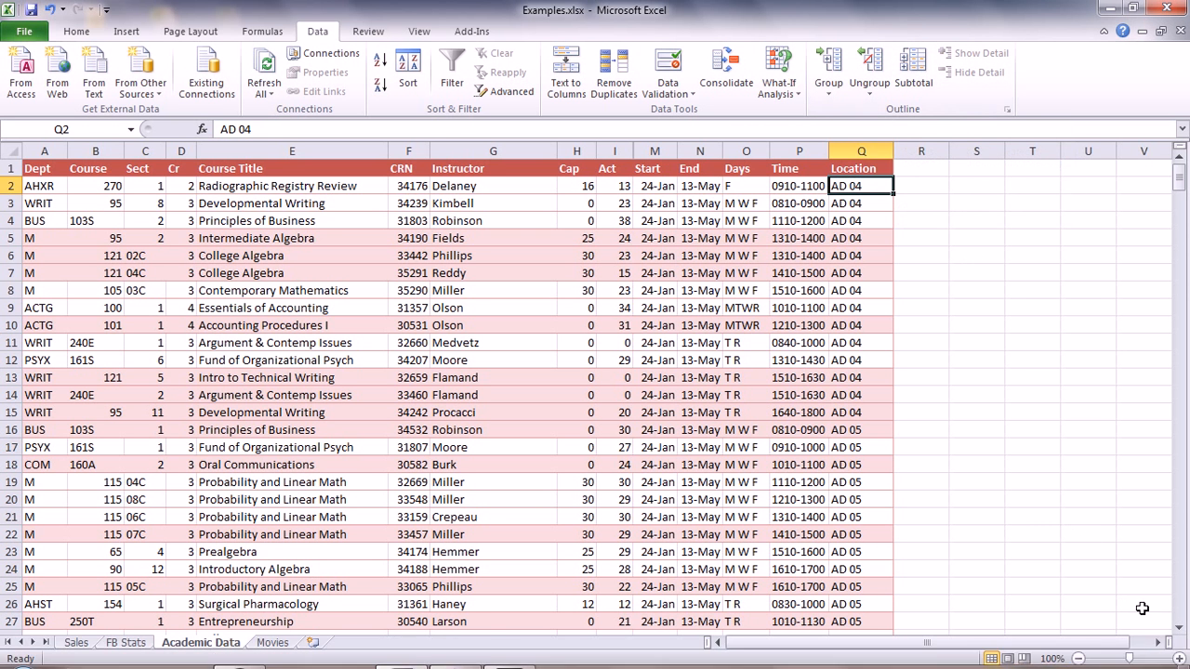
# Zoom the sheet to 120% and start a subtotal grouped at each change in Location
pyautogui.click(1179, 659)
pyautogui.click(1179, 658)
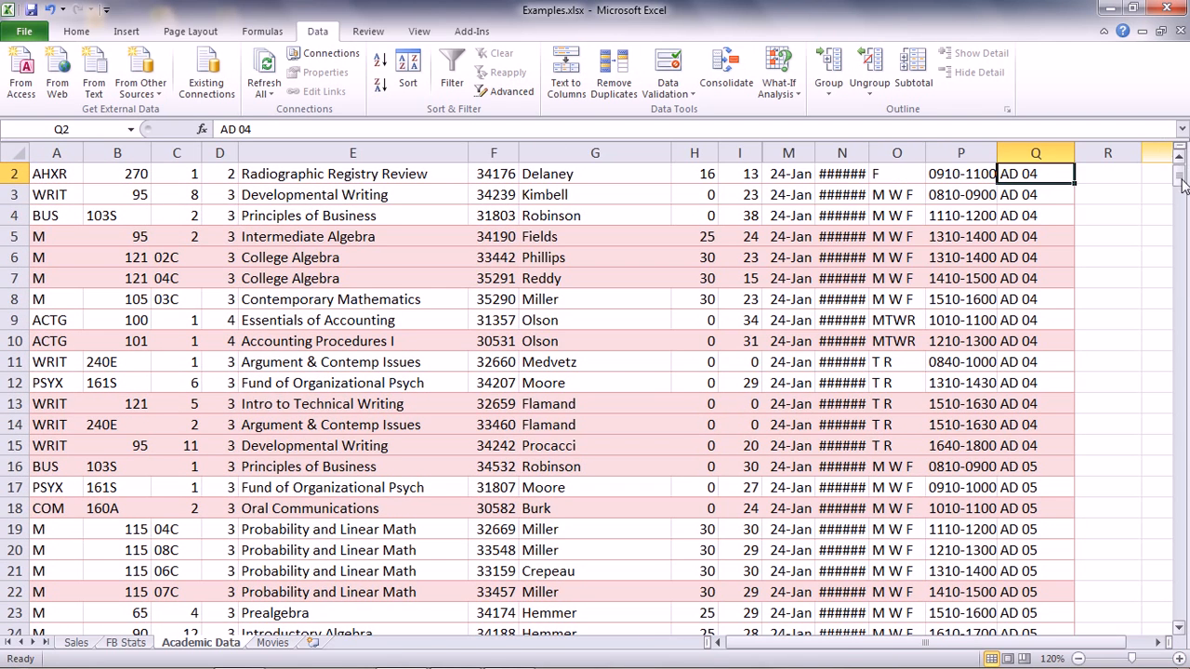
pyautogui.moveTo(1184, 185); pyautogui.dragTo(1184, 173)
pyautogui.moveTo(1084, 643); pyautogui.dragTo(1122, 646)
pyautogui.click(927, 85)
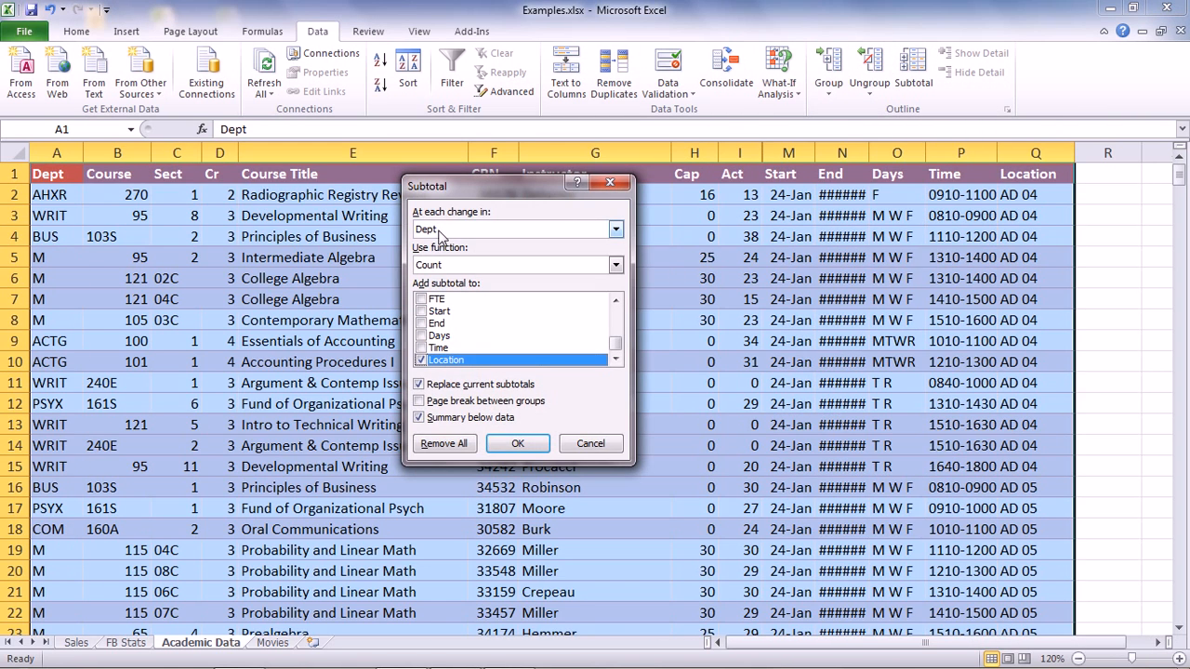
pyautogui.click(615, 230)
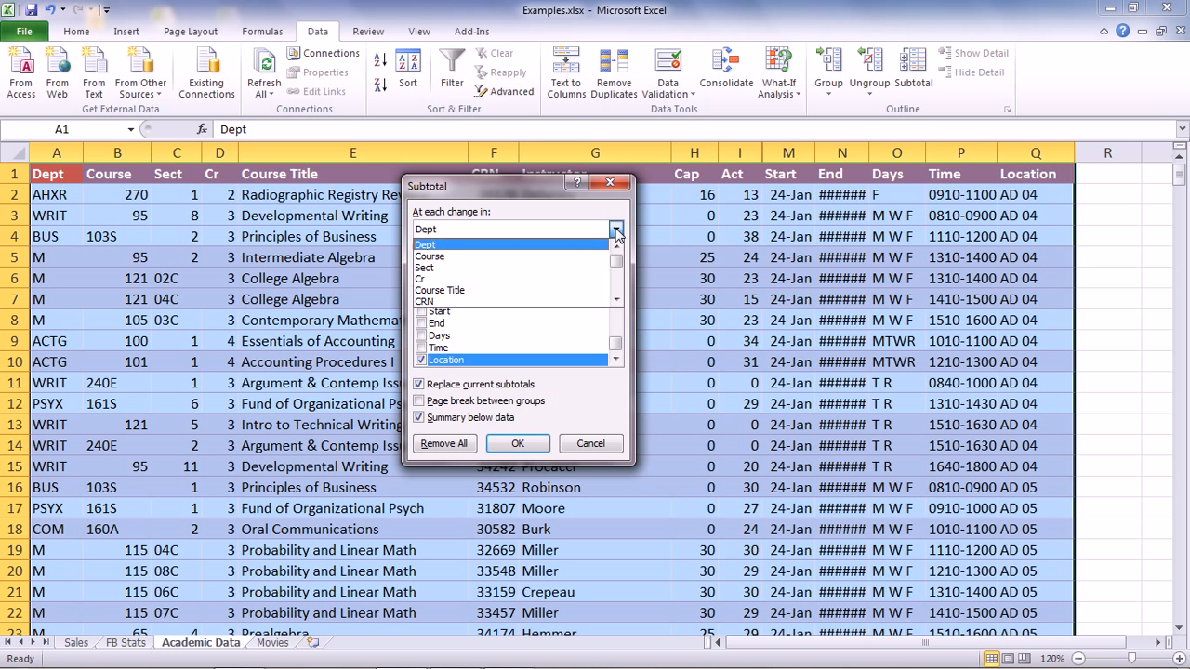
pyautogui.click(617, 288)
pyautogui.click(618, 288)
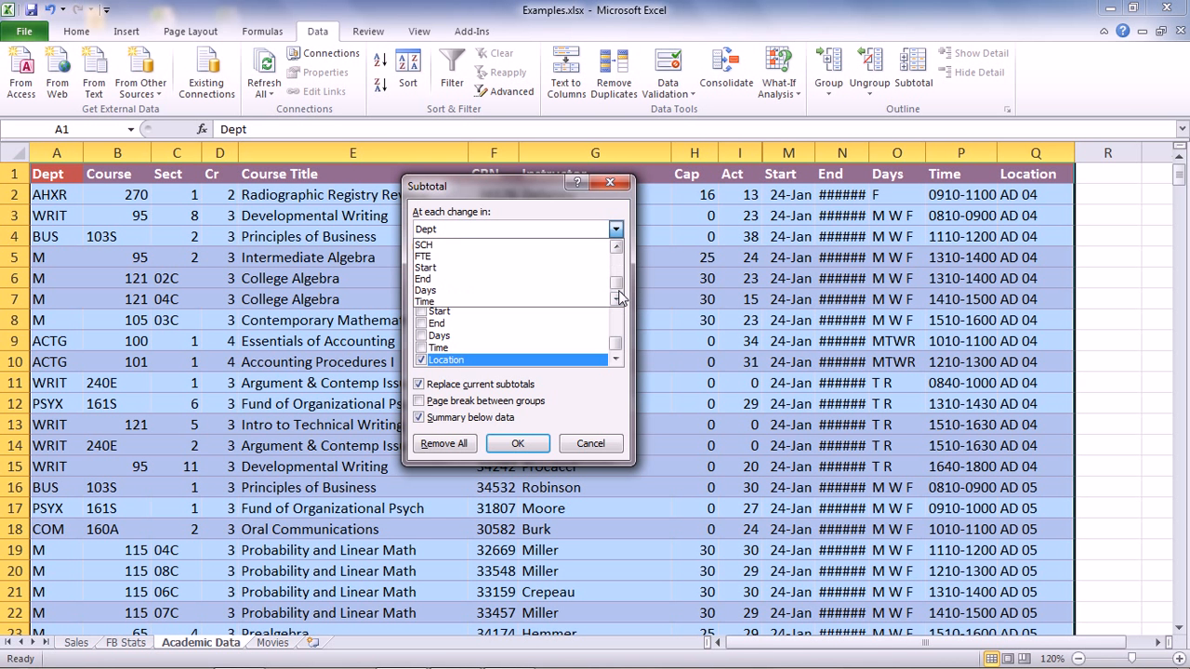
pyautogui.click(618, 288)
pyautogui.click(587, 301)
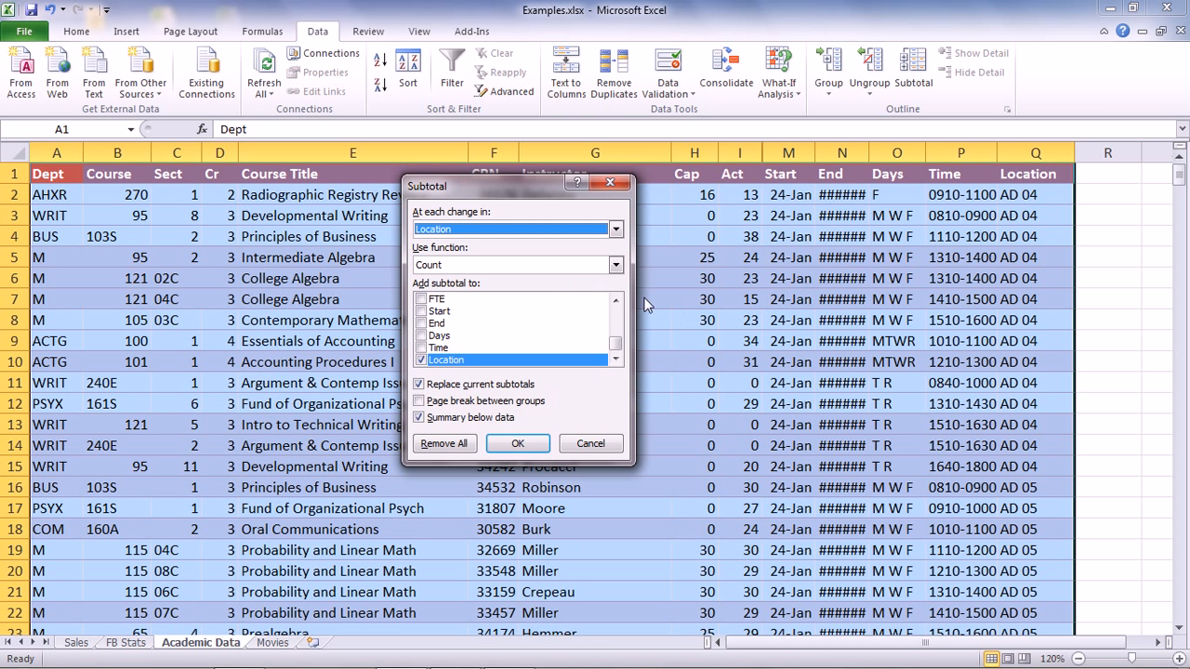
# Add Count subtotals to CRN as well as Location, apply them, and collapse the outline to level 2
pyautogui.click(614, 301)
pyautogui.click(615, 301)
pyautogui.click(614, 301)
pyautogui.click(616, 301)
pyautogui.click(616, 300)
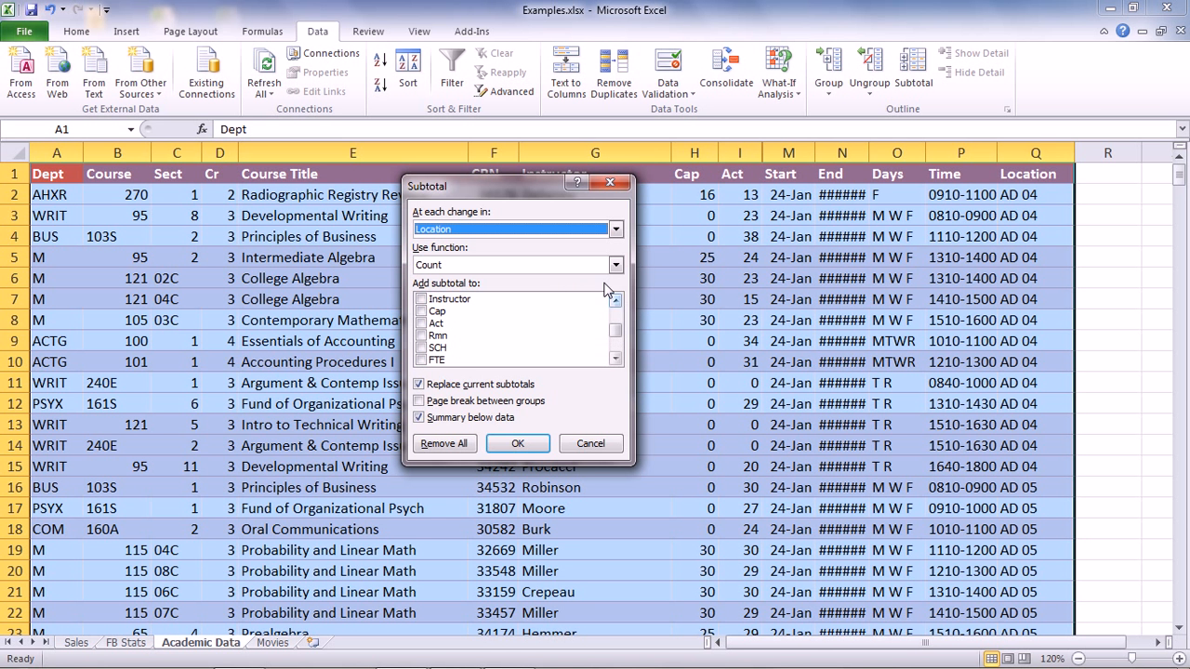
pyautogui.click(615, 301)
pyautogui.click(616, 301)
pyautogui.click(615, 300)
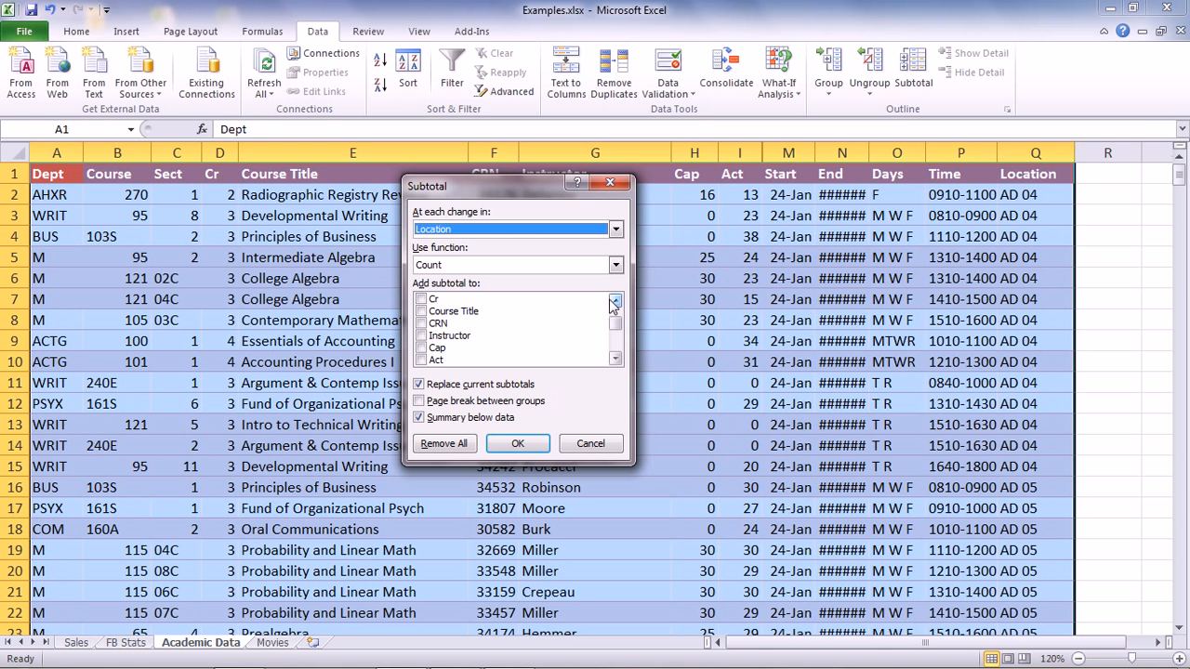
pyautogui.click(439, 323)
pyautogui.click(421, 324)
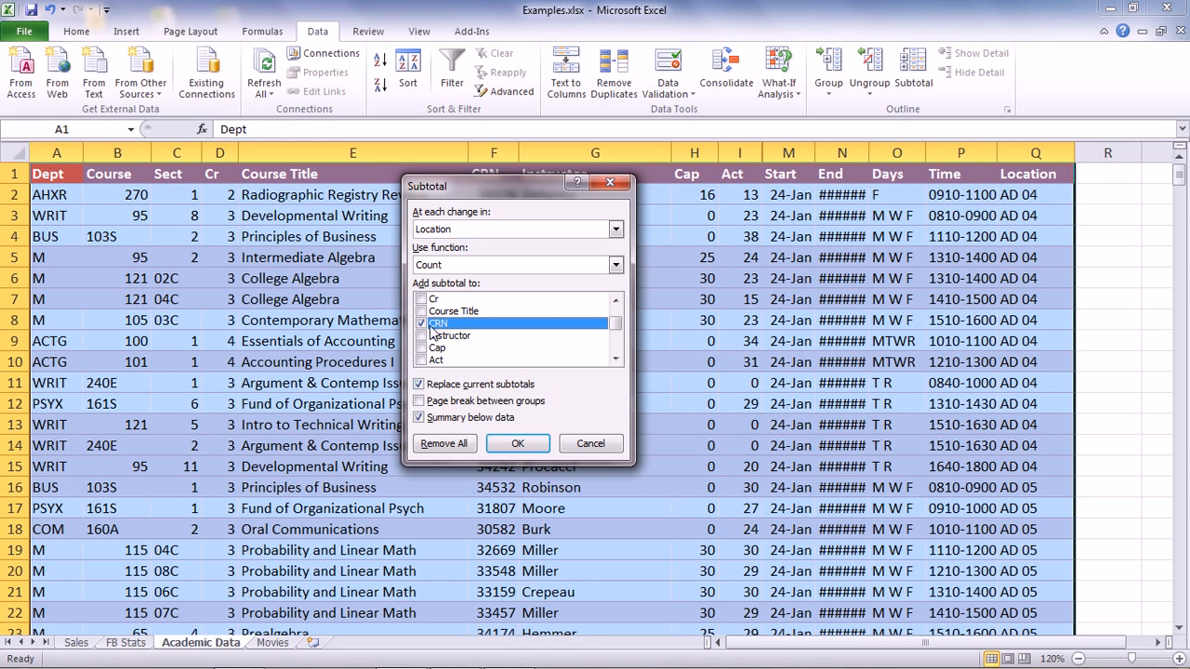
pyautogui.click(518, 447)
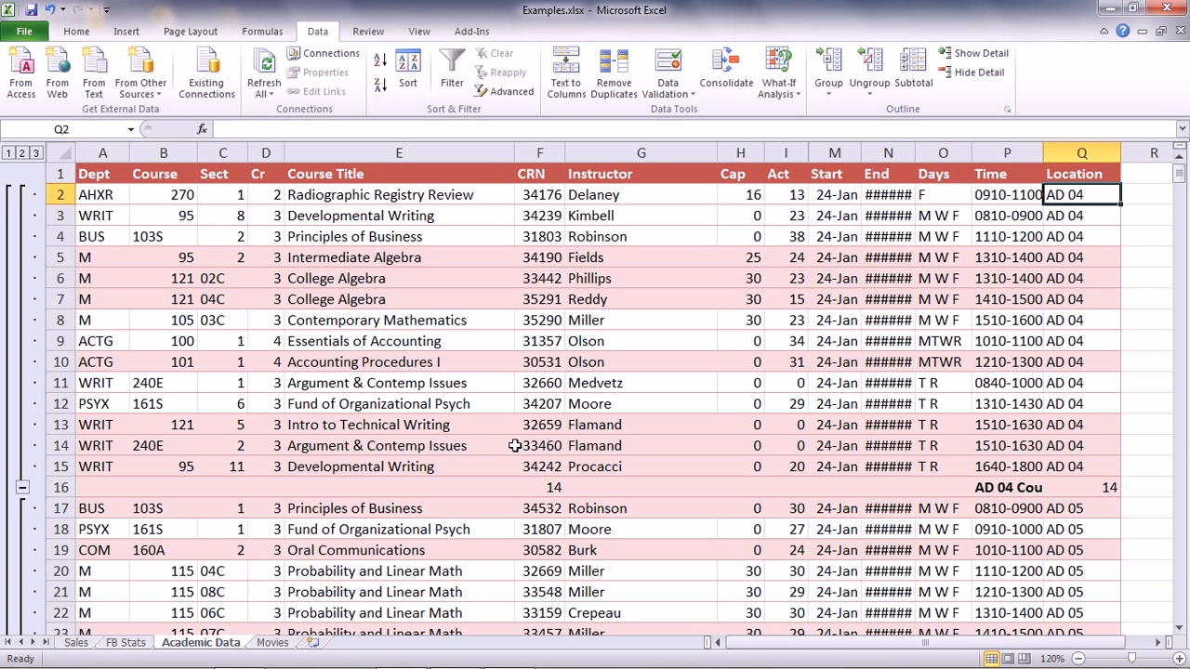
pyautogui.click(22, 154)
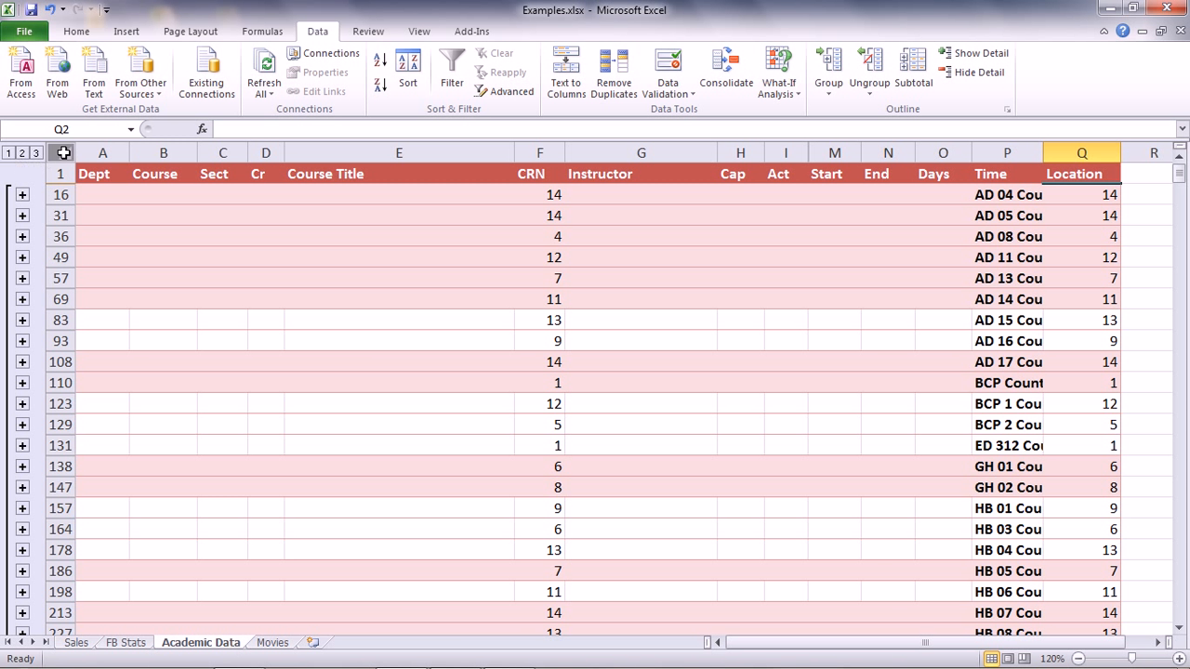
# Group columns A through E and collapse that column group
pyautogui.moveTo(93, 152); pyautogui.dragTo(359, 172)
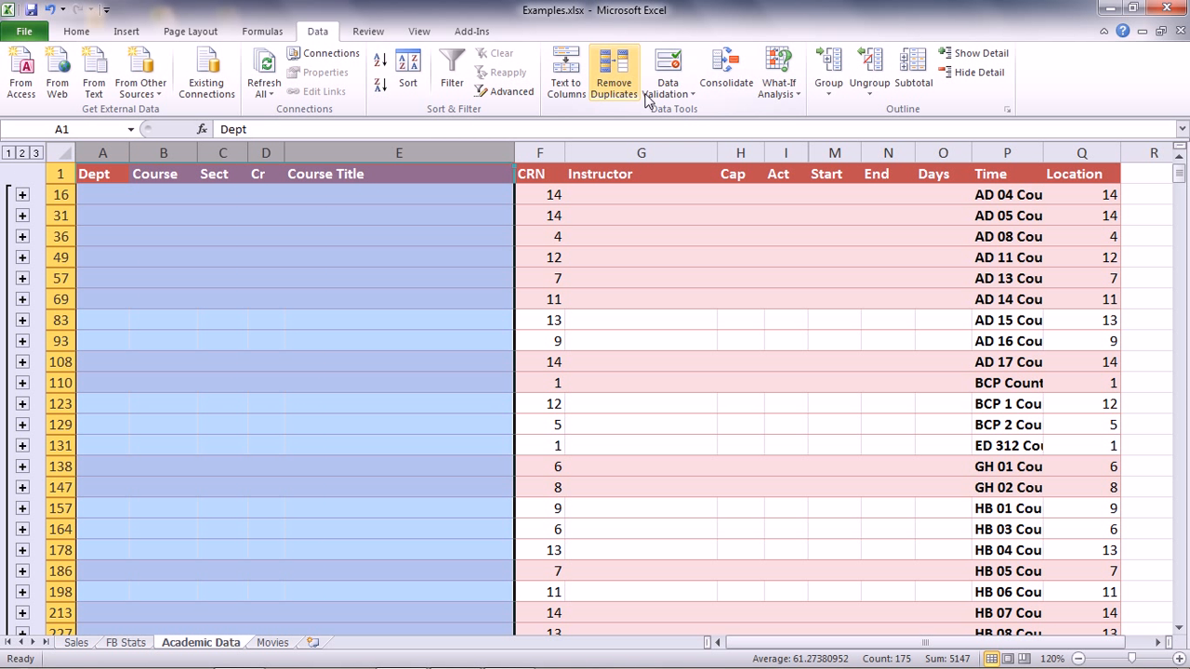
pyautogui.click(830, 87)
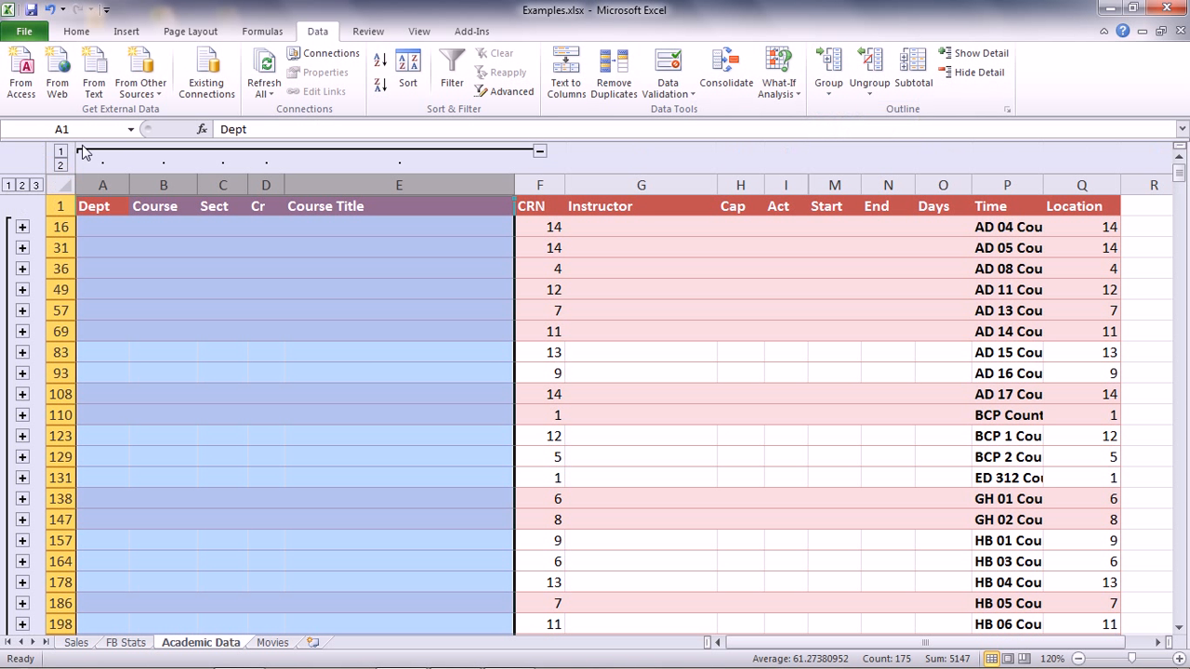
pyautogui.click(61, 152)
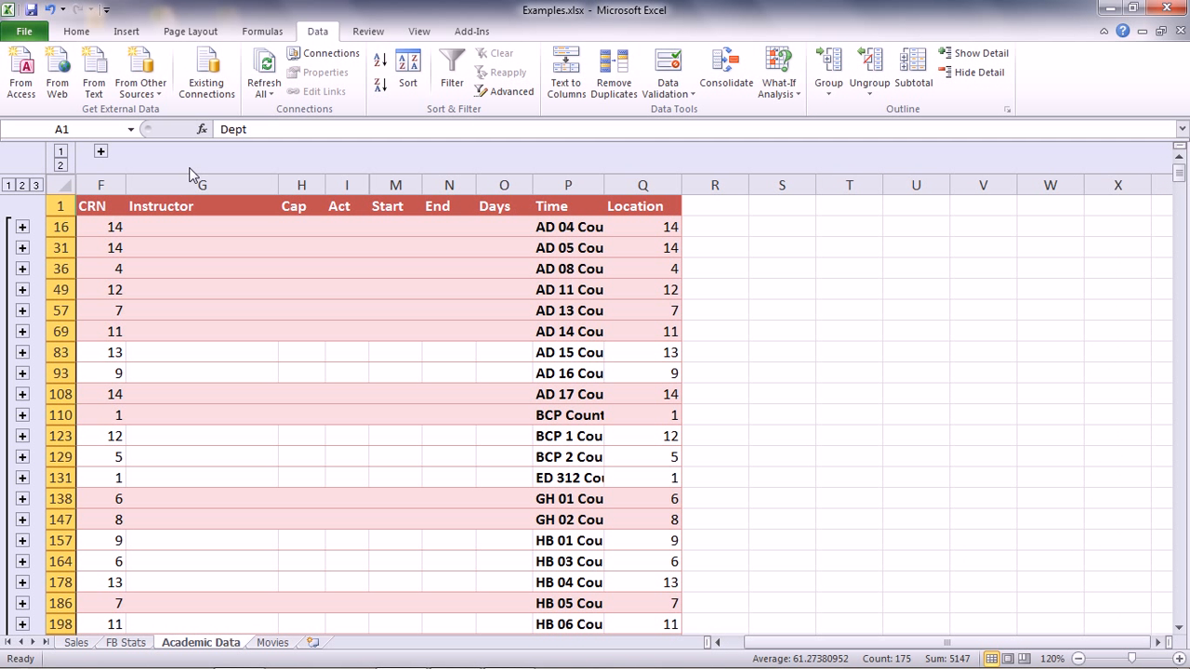
# Group columns G through O and collapse all column groups to level 1
pyautogui.moveTo(196, 179); pyautogui.dragTo(479, 183)
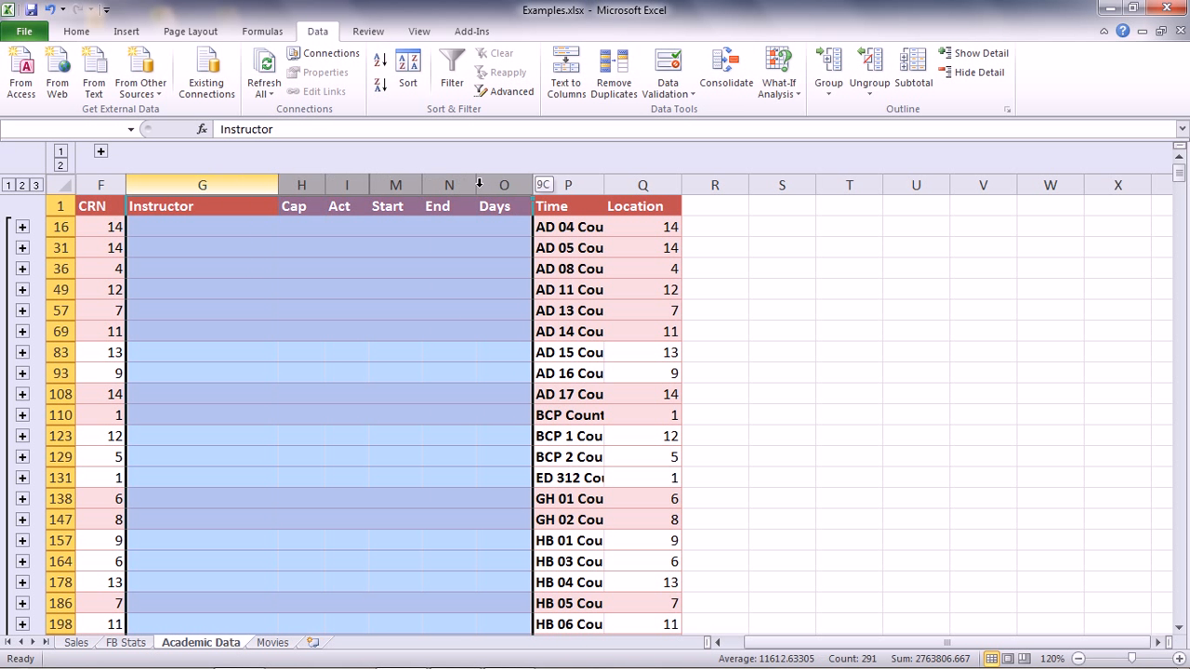
pyautogui.click(829, 67)
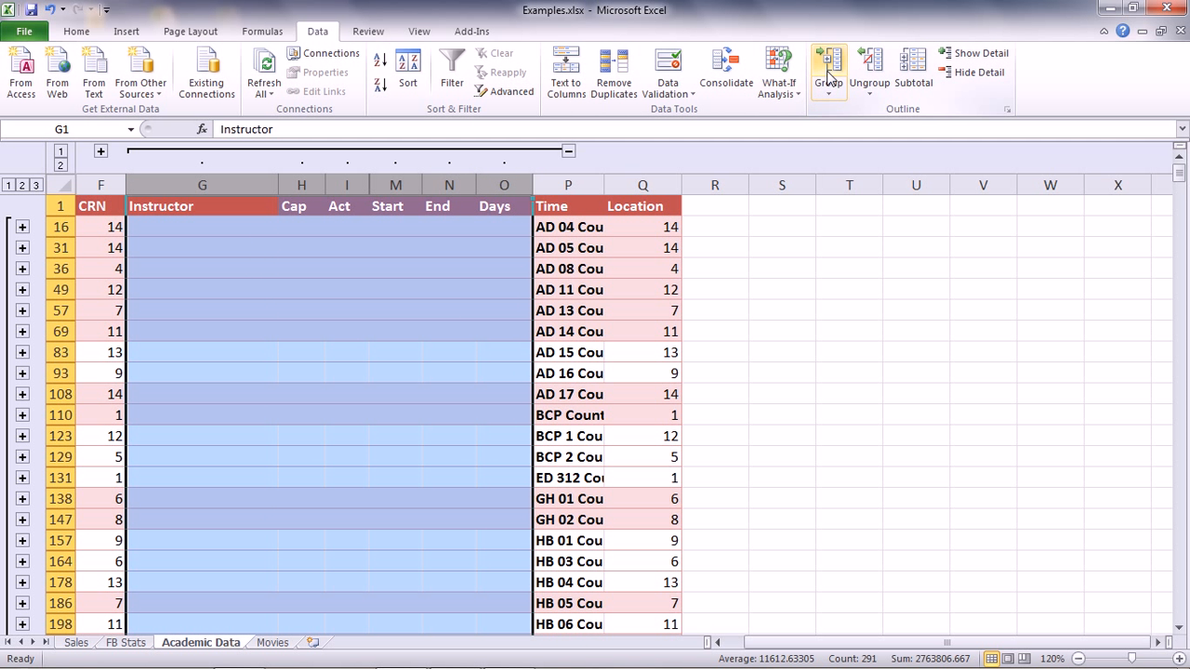
pyautogui.click(101, 151)
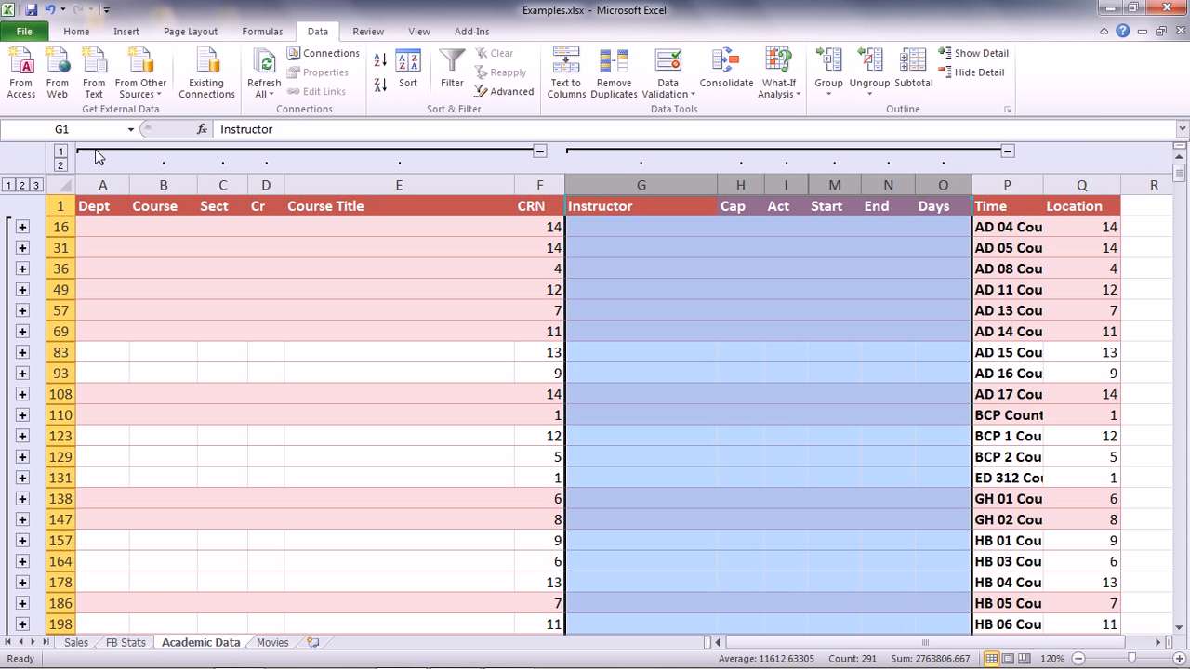
pyautogui.click(60, 151)
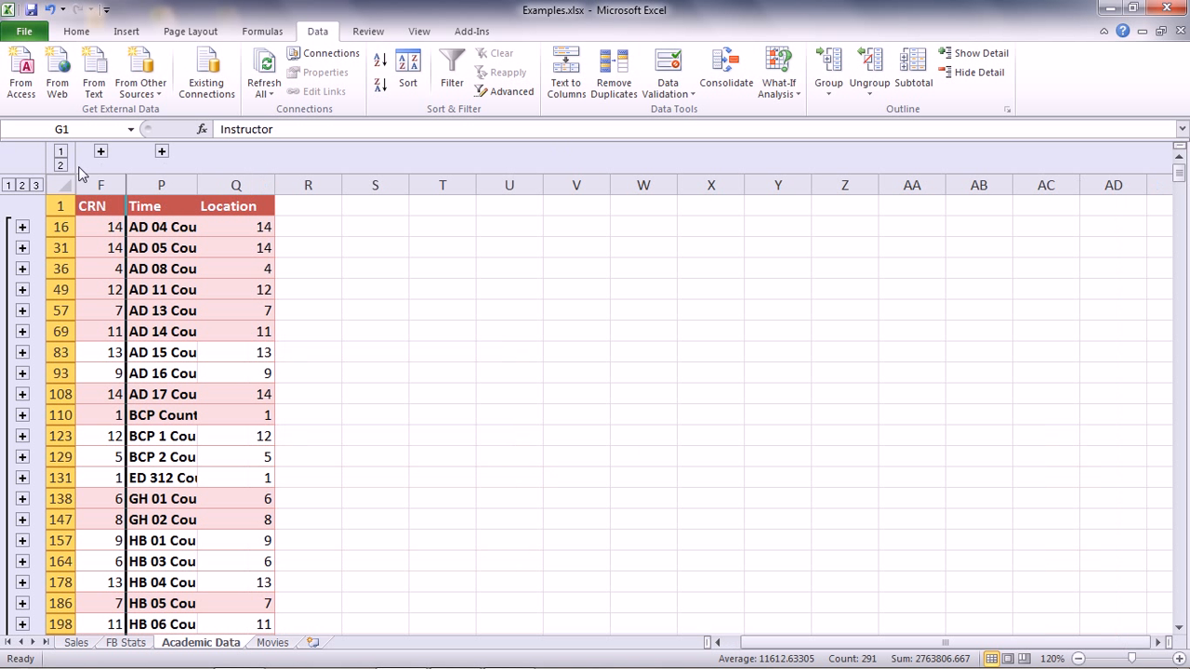
# Widen the Time column and expand the Instructor-to-Days column group
pyautogui.moveTo(196, 185); pyautogui.dragTo(229, 183)
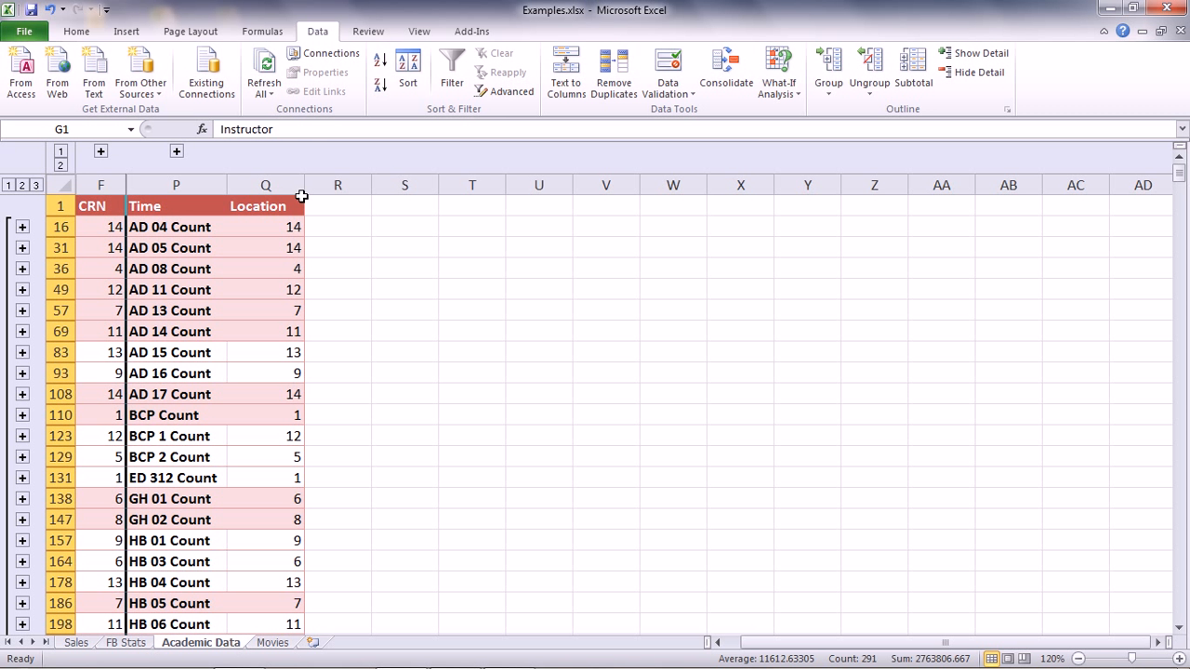
pyautogui.click(176, 150)
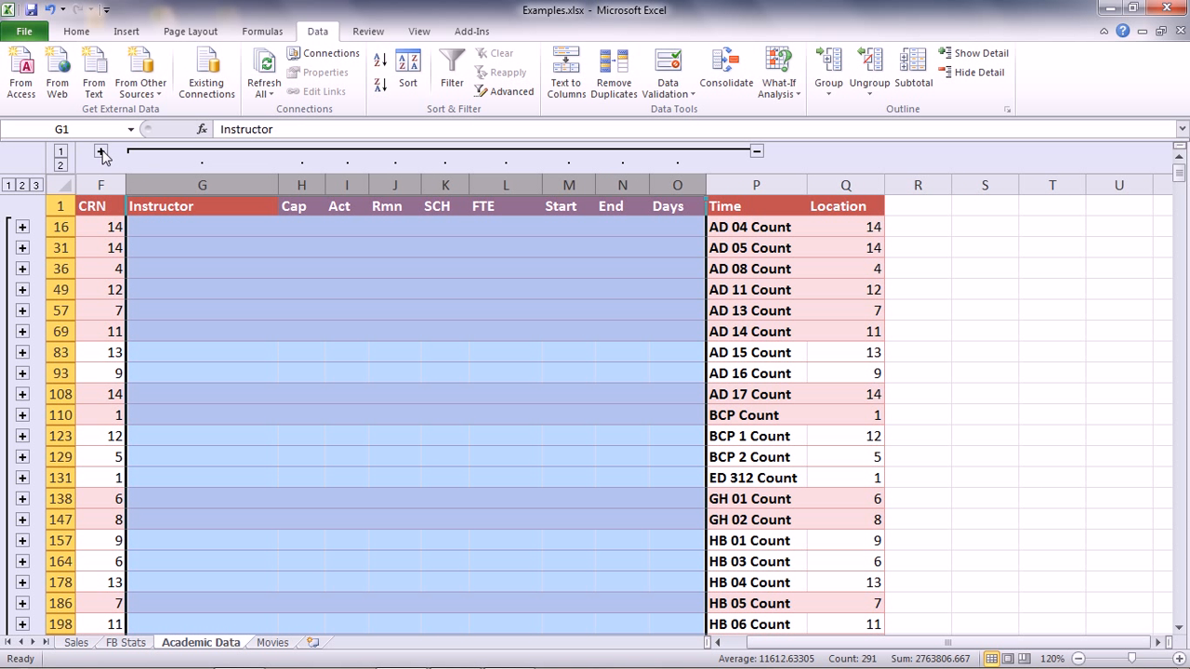
# Clear the outline, then expand the collapsed Dept-to-Course Title column group
pyautogui.click(870, 92)
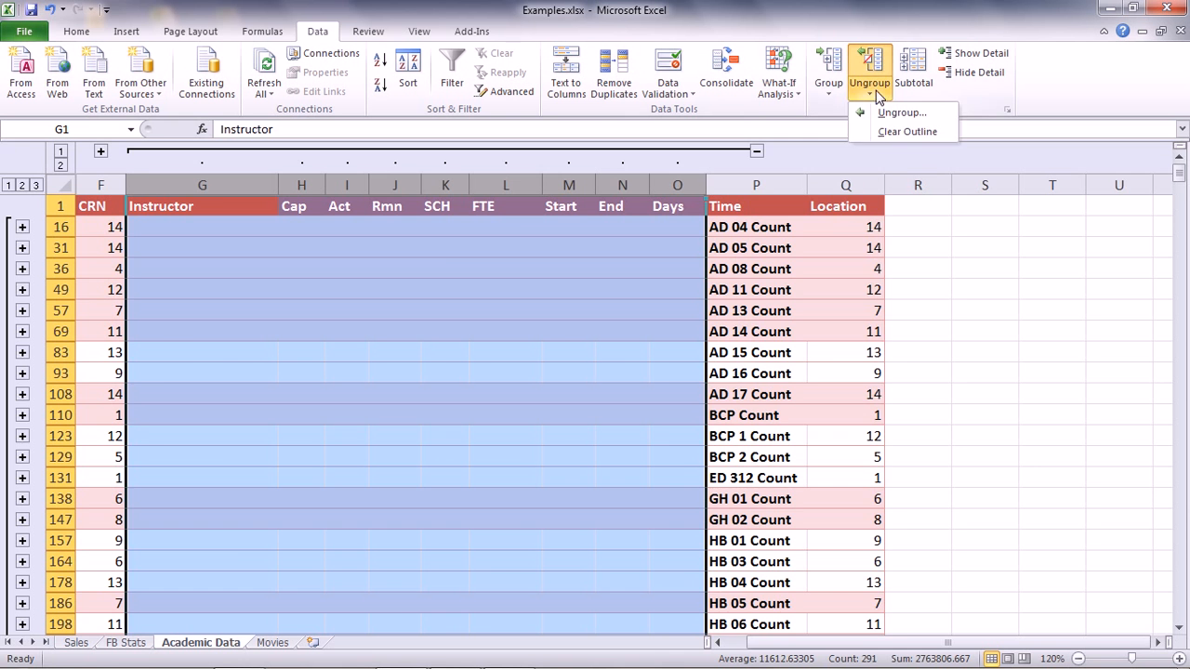
pyautogui.click(872, 129)
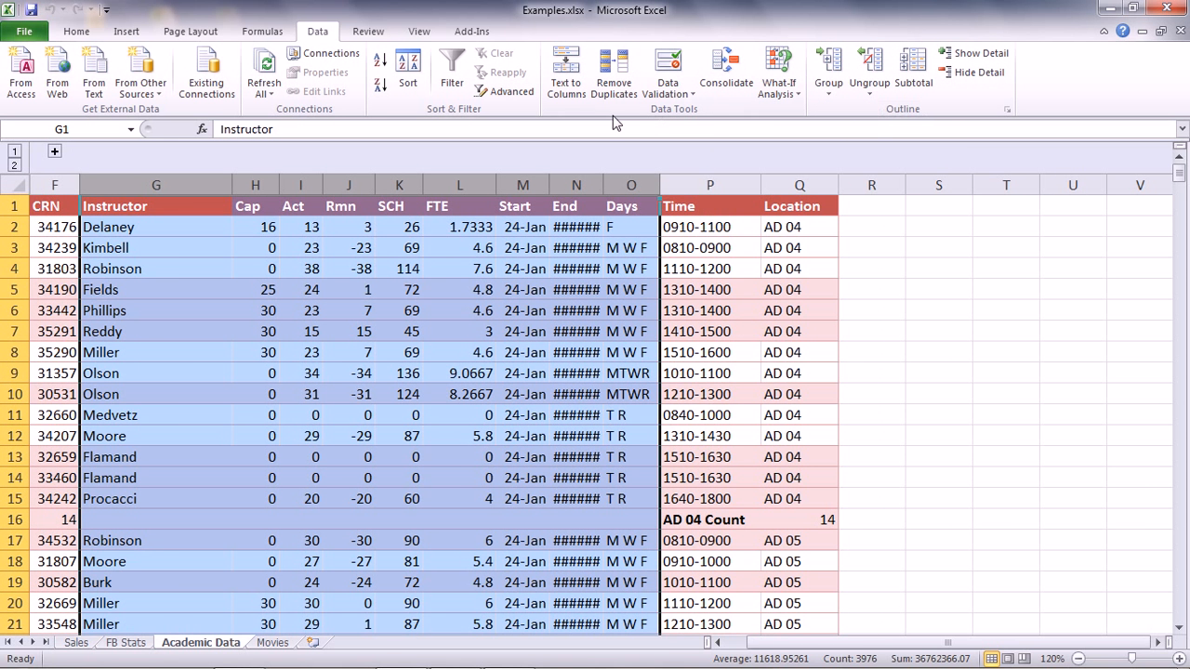
pyautogui.click(55, 150)
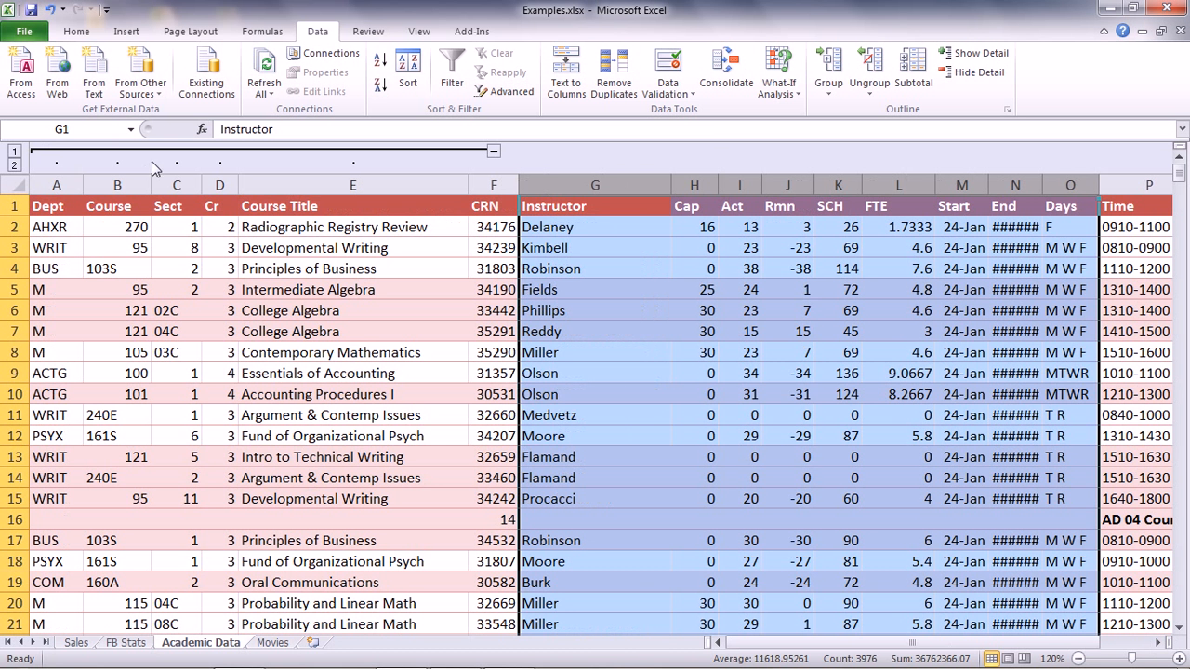
# Ungroup columns A through F to remove the remaining column outline
pyautogui.click(871, 92)
pyautogui.click(889, 133)
pyautogui.click(876, 85)
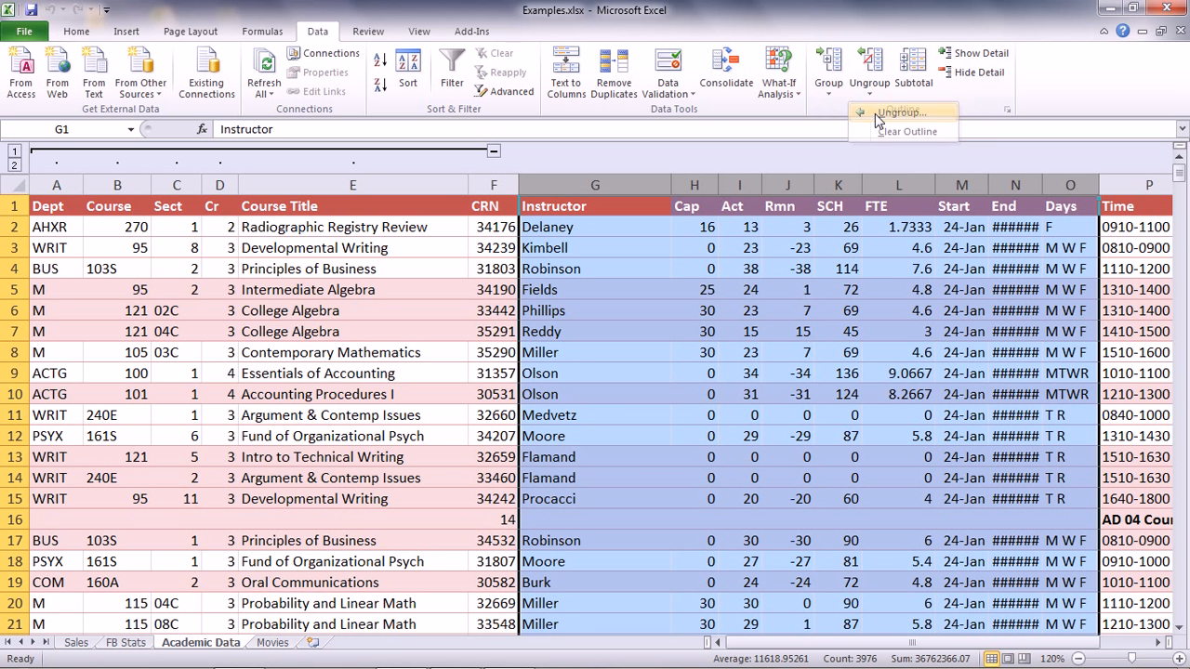
pyautogui.click(878, 114)
pyautogui.click(483, 177)
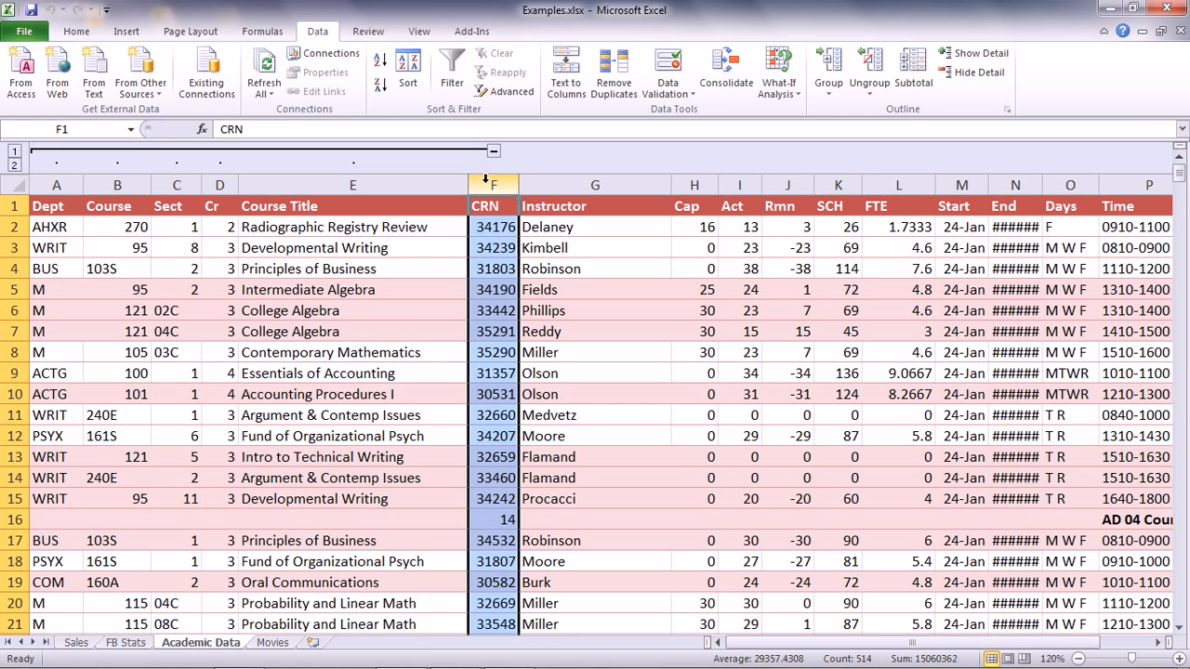
pyautogui.moveTo(483, 179); pyautogui.dragTo(56, 184)
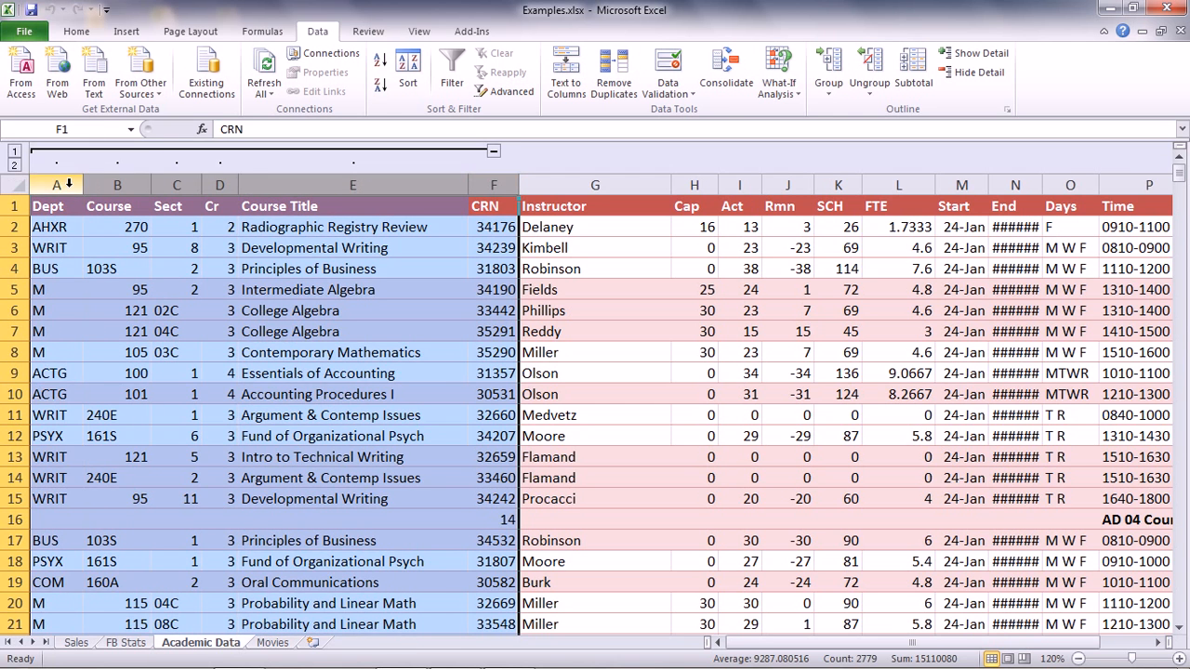
pyautogui.click(869, 65)
pyautogui.click(610, 301)
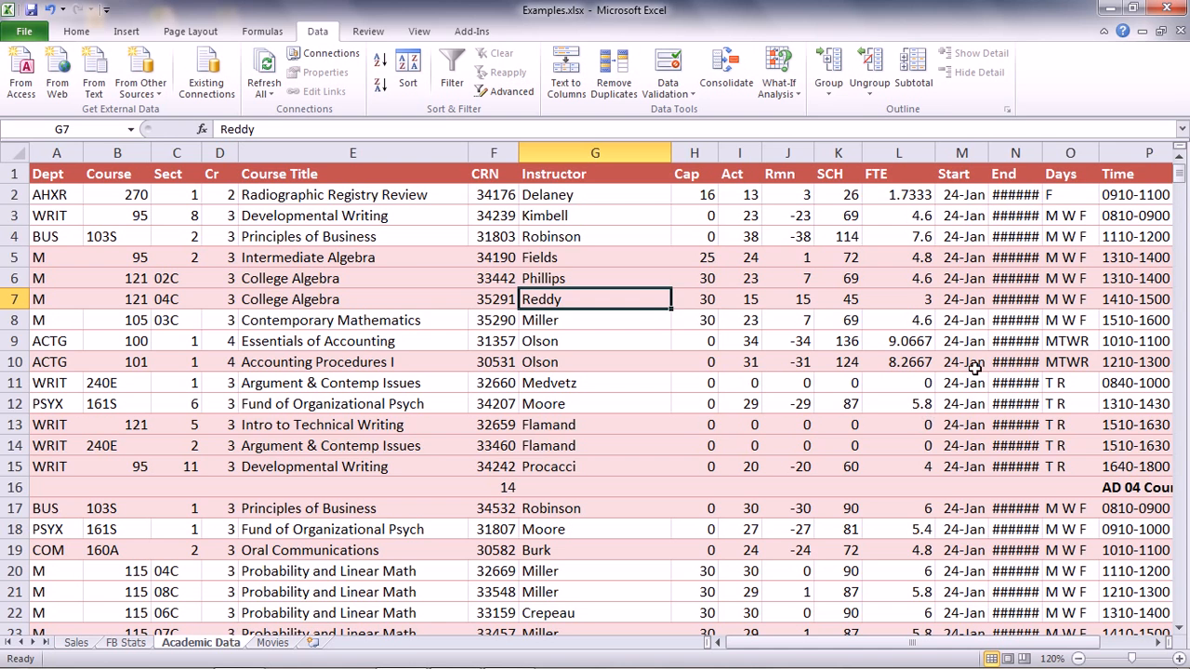
# Remove all existing subtotals from the course data
pyautogui.click(914, 67)
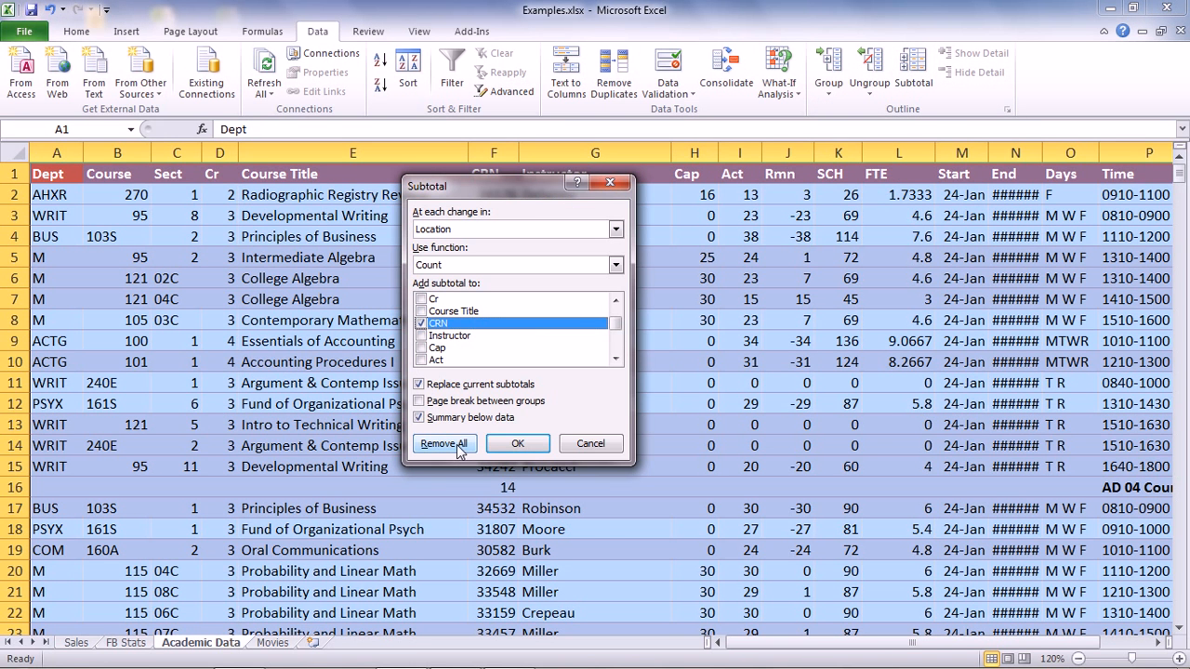
pyautogui.click(445, 445)
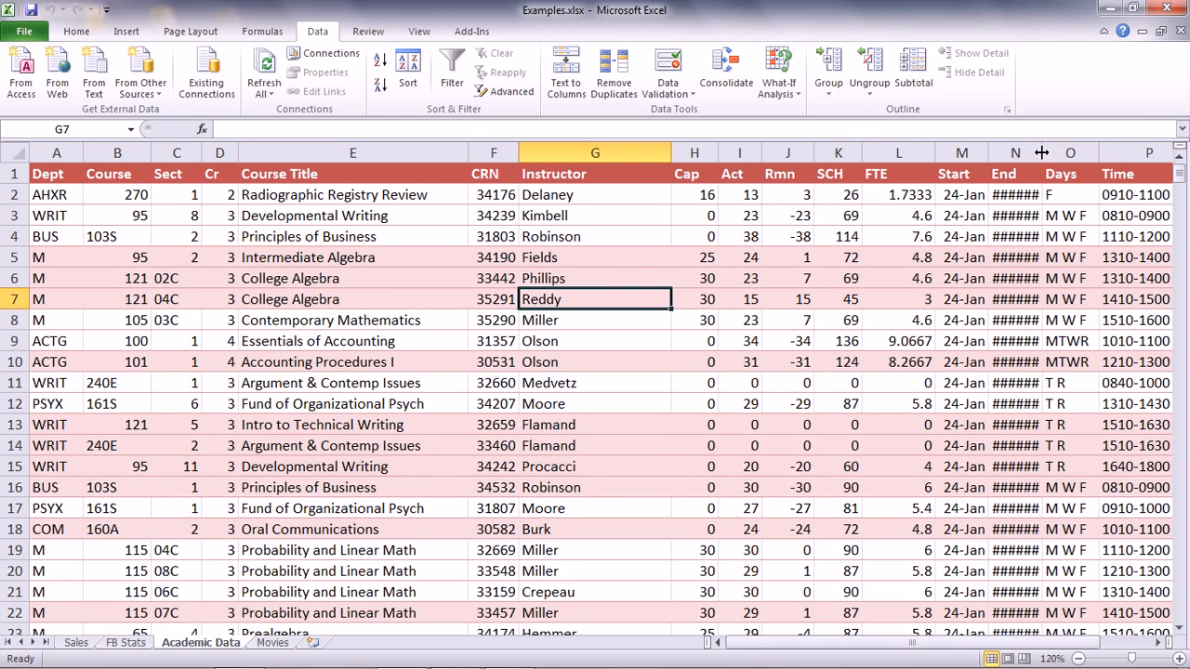
# Widen the End column so its dates display in full
pyautogui.moveTo(1042, 149); pyautogui.dragTo(1058, 146)
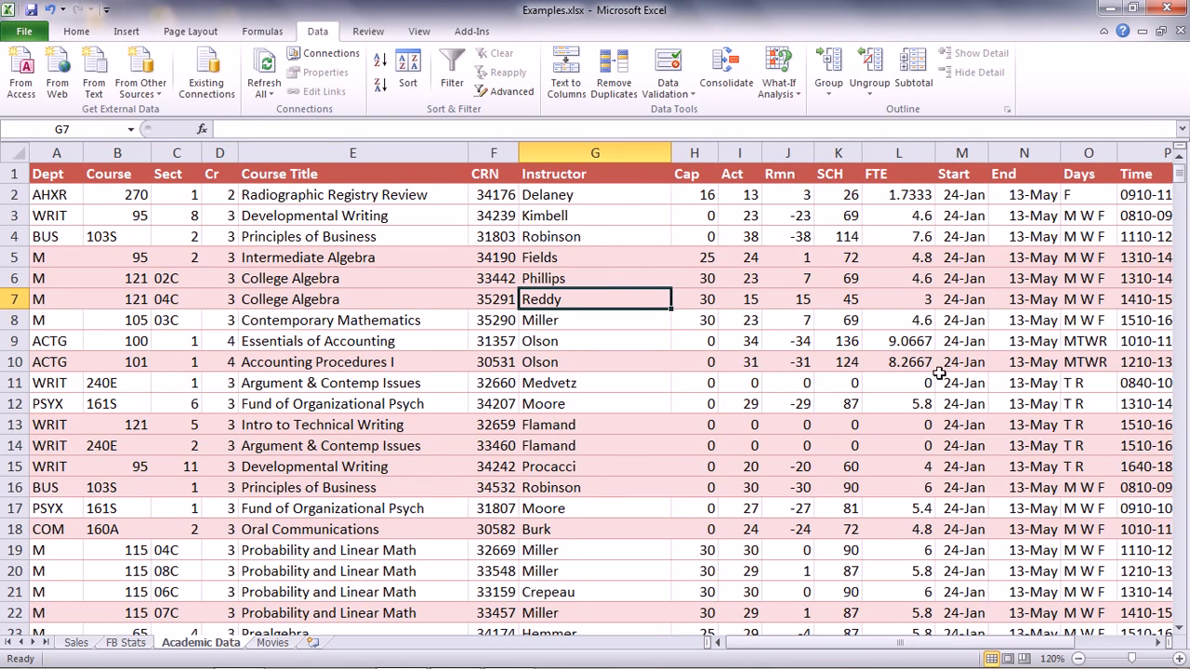
pyautogui.scroll(-5, 944, 373)
pyautogui.scroll(5, 944, 373)
pyautogui.scroll(-19, 945, 381)
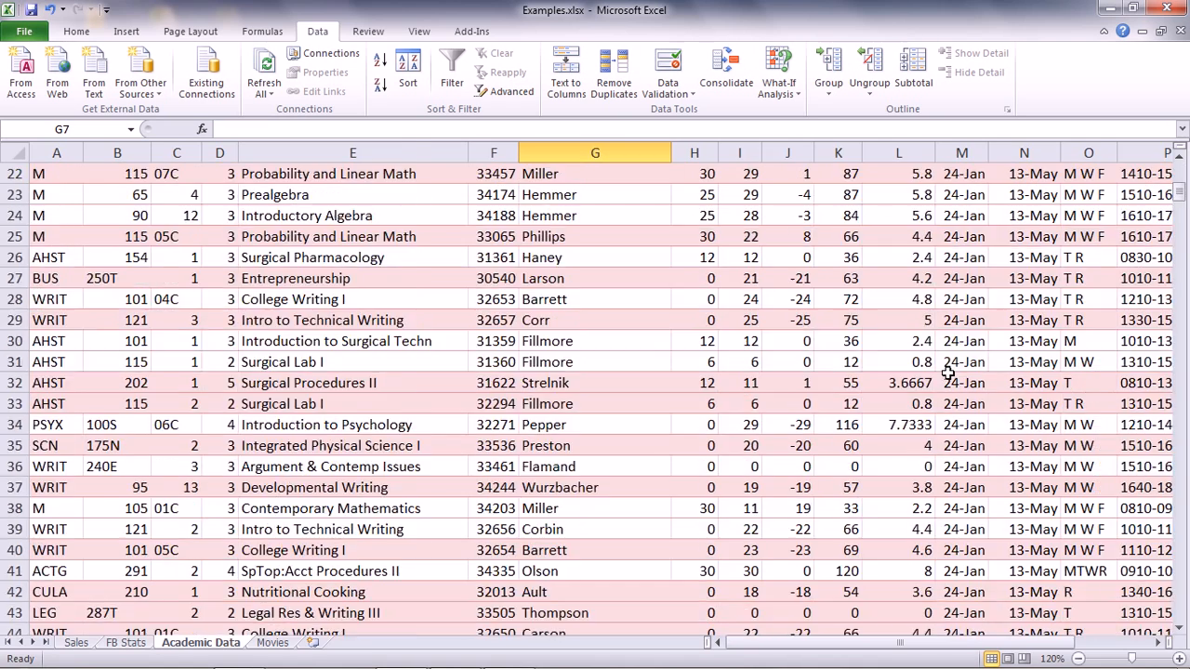
pyautogui.scroll(-1, 952, 401)
pyautogui.scroll(18, 953, 395)
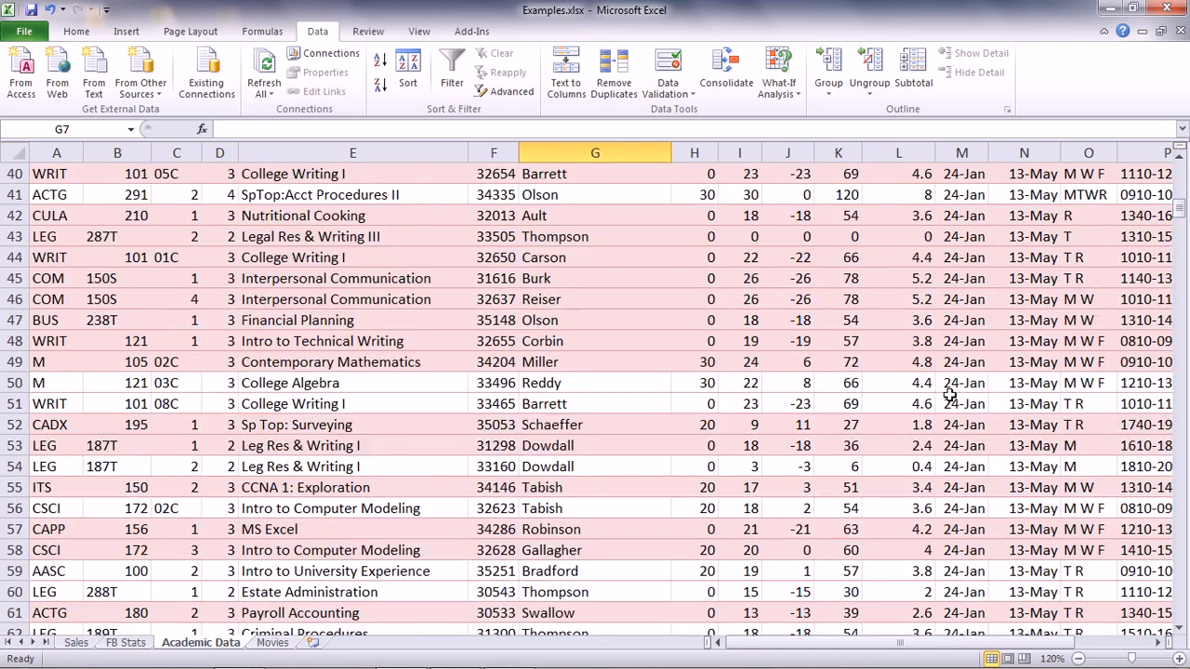
pyautogui.scroll(2, 953, 390)
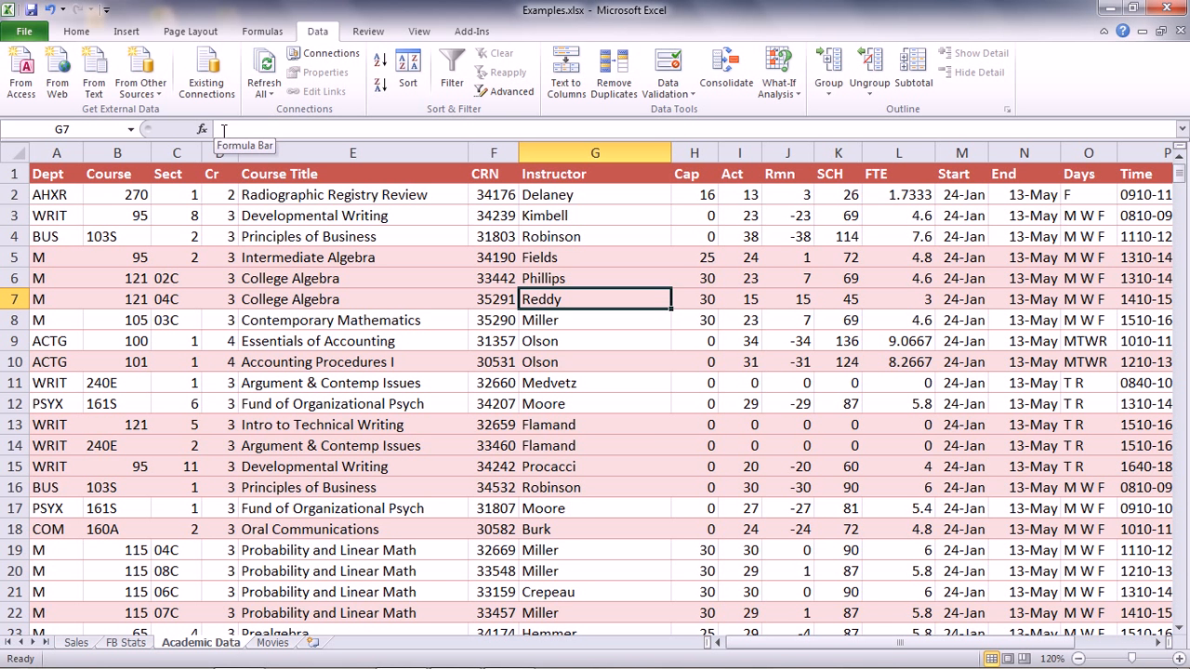
# Sort the data by Dept, then by Course, then by Sect
pyautogui.click(56, 194)
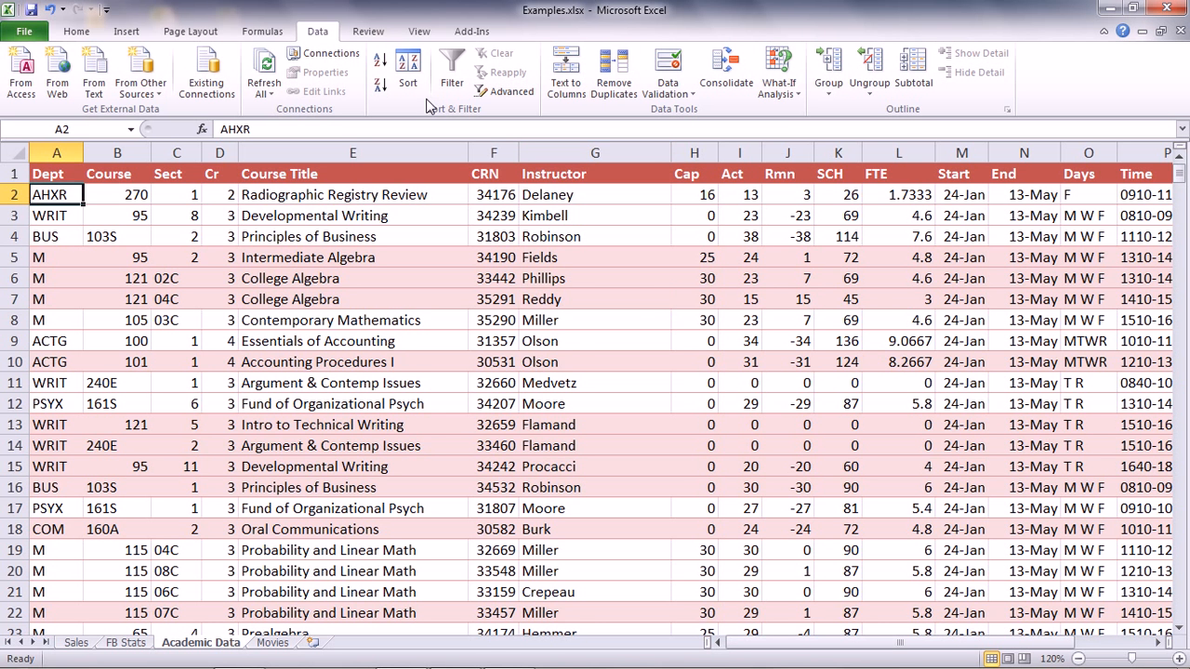
pyautogui.click(414, 70)
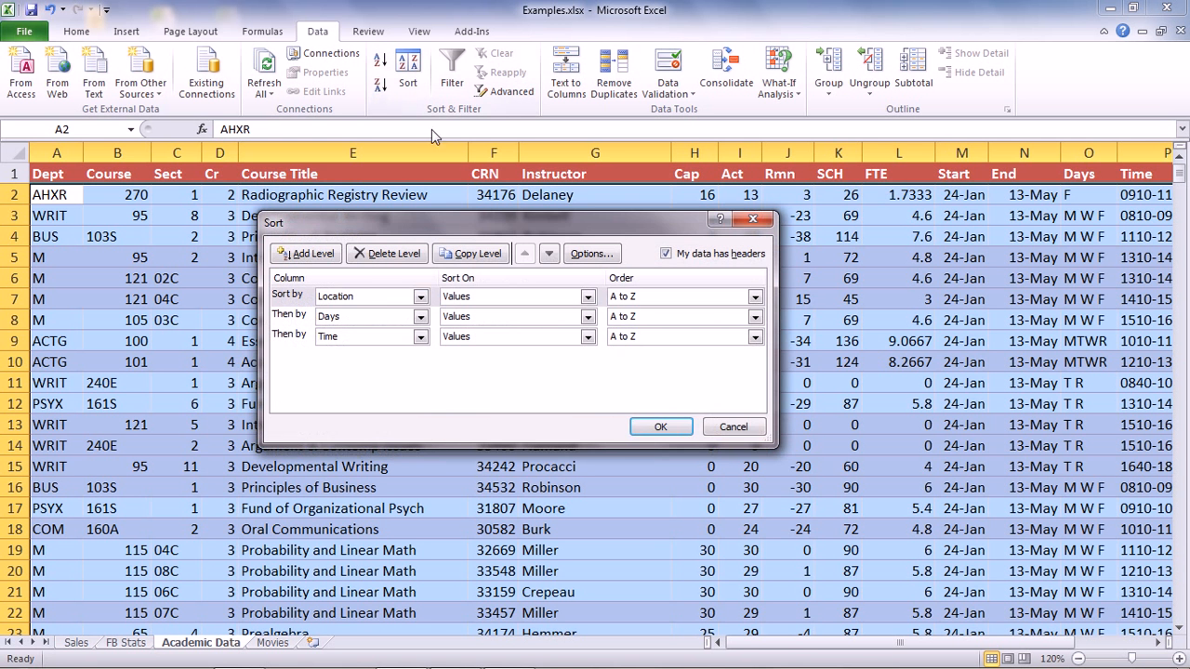
pyautogui.click(420, 297)
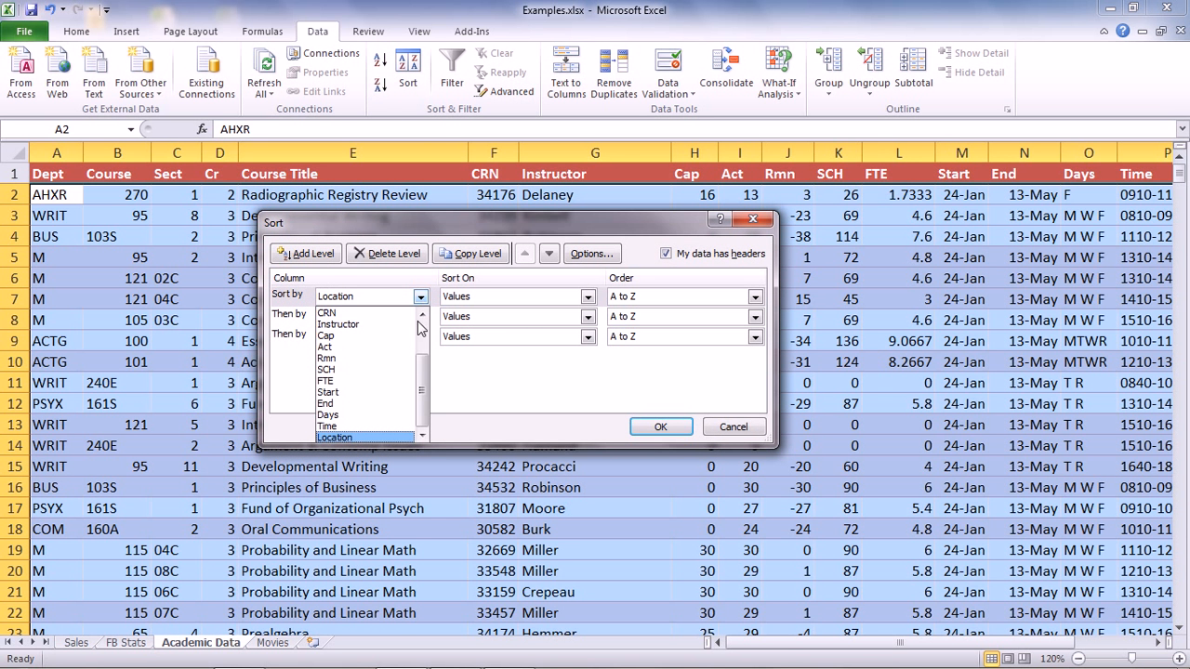
pyautogui.moveTo(425, 389); pyautogui.dragTo(424, 331)
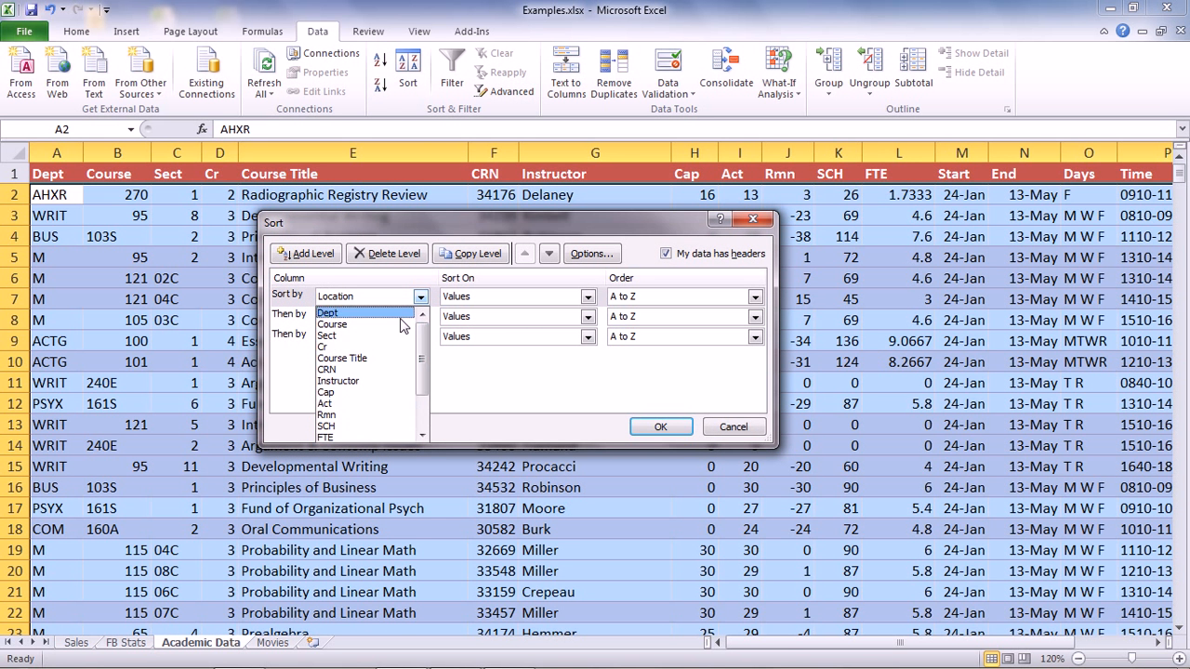
pyautogui.click(395, 315)
pyautogui.click(420, 318)
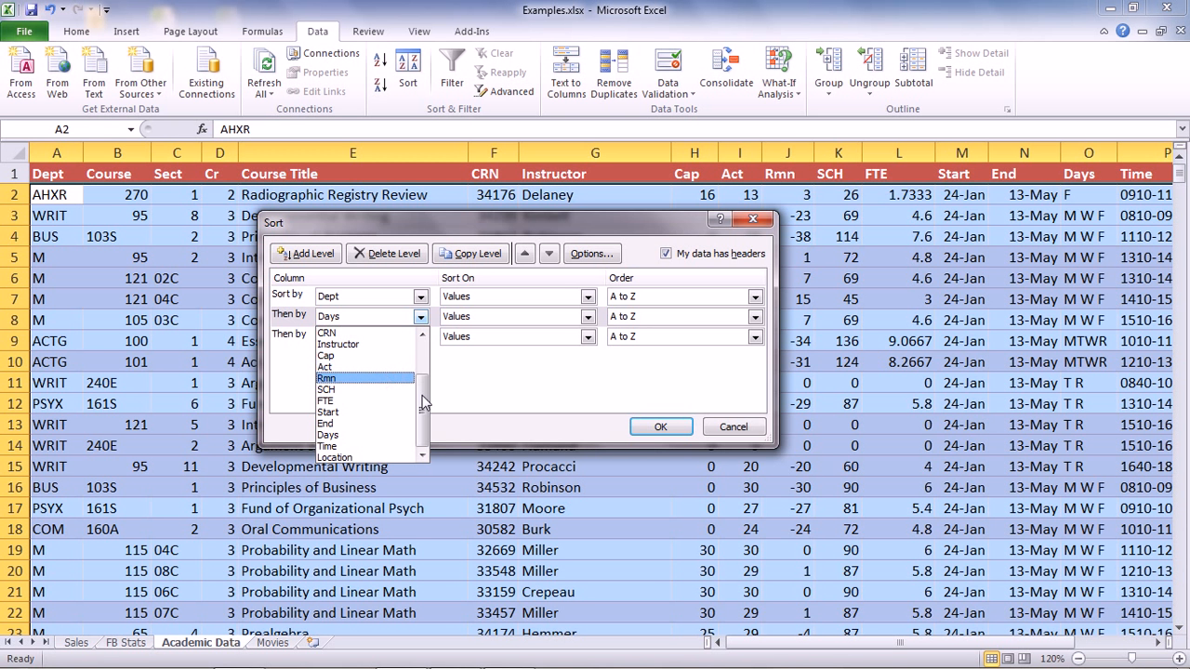
pyautogui.moveTo(424, 401); pyautogui.dragTo(424, 342)
pyautogui.click(367, 344)
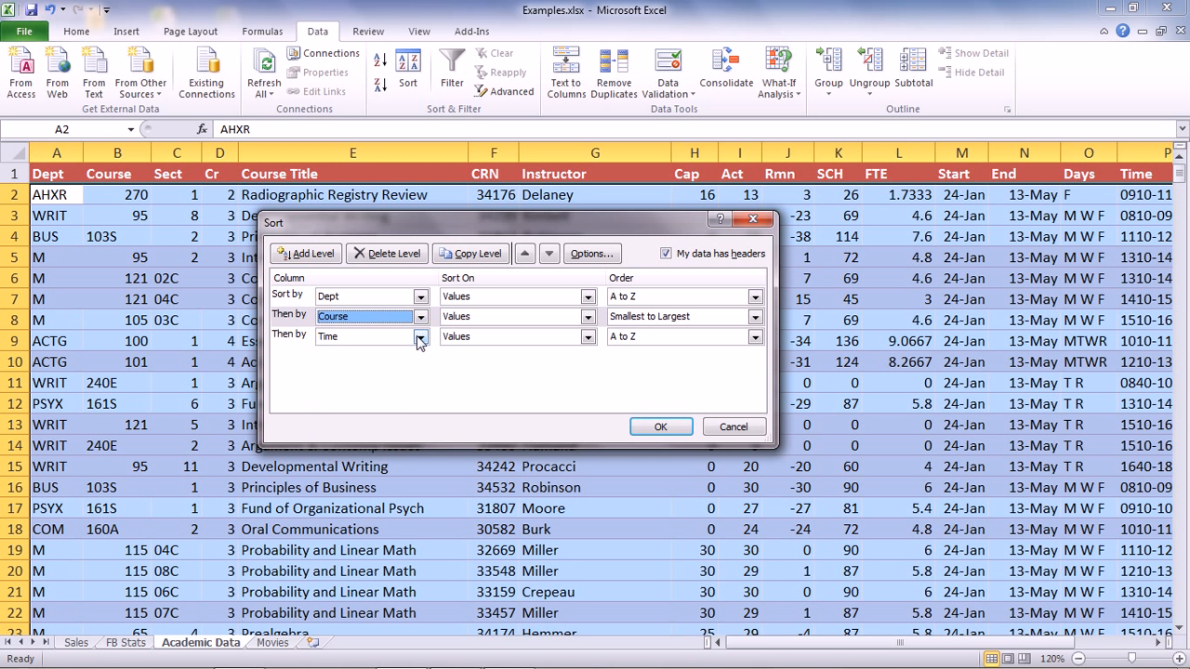
pyautogui.click(420, 337)
pyautogui.moveTo(423, 381); pyautogui.dragTo(420, 374)
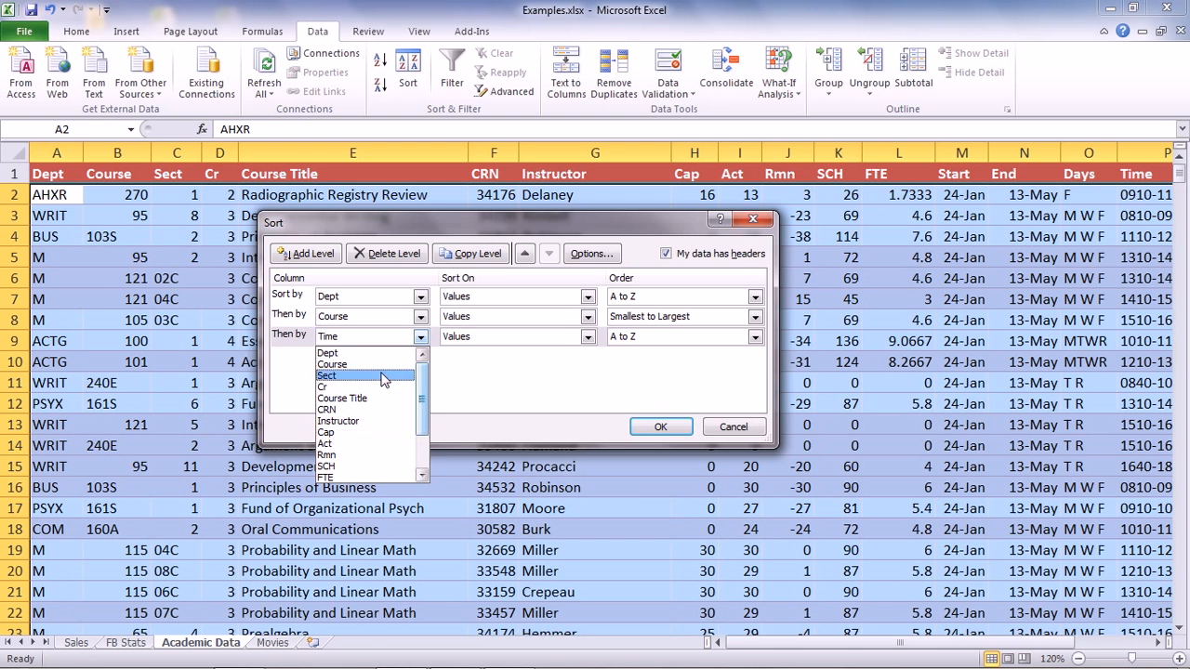
pyautogui.click(383, 376)
pyautogui.click(656, 429)
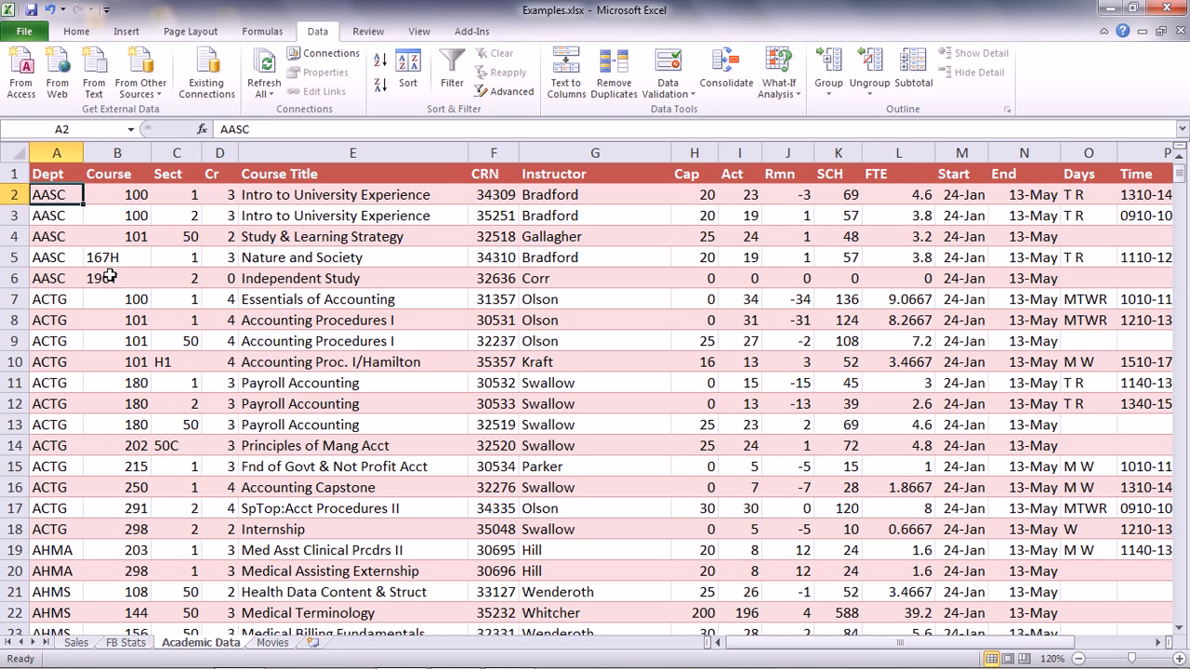
# Add Sum subtotals of Act at each change in Dept, replacing the CRN subtotal
pyautogui.click(913, 67)
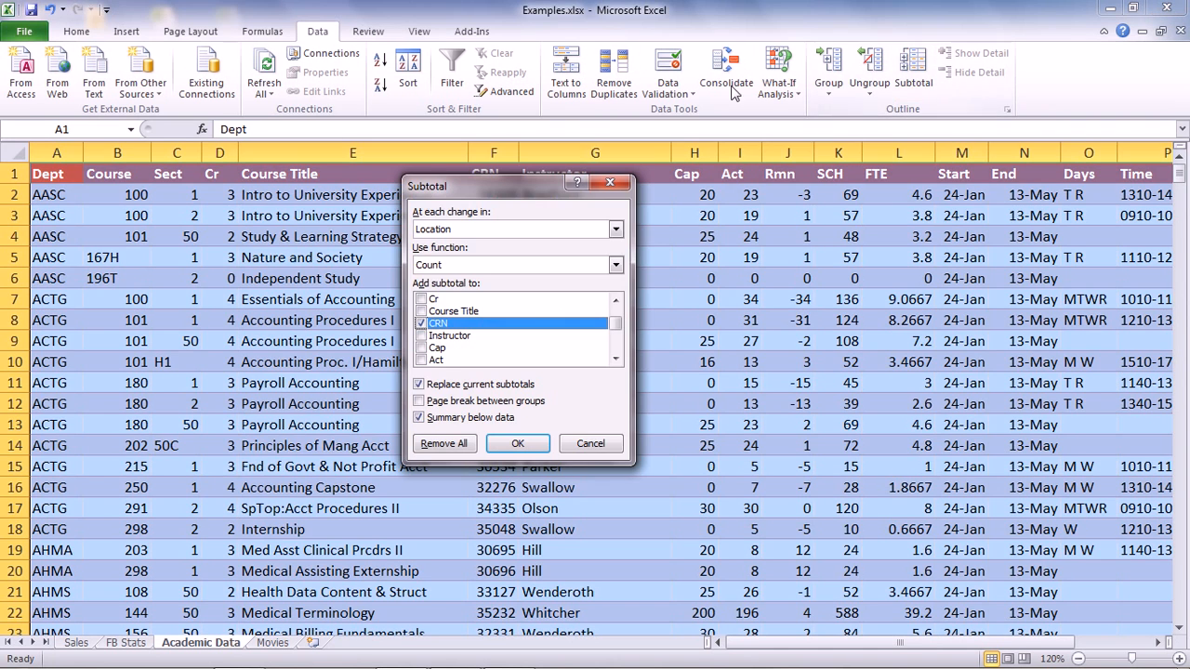
pyautogui.click(615, 231)
pyautogui.scroll(4, 621, 244)
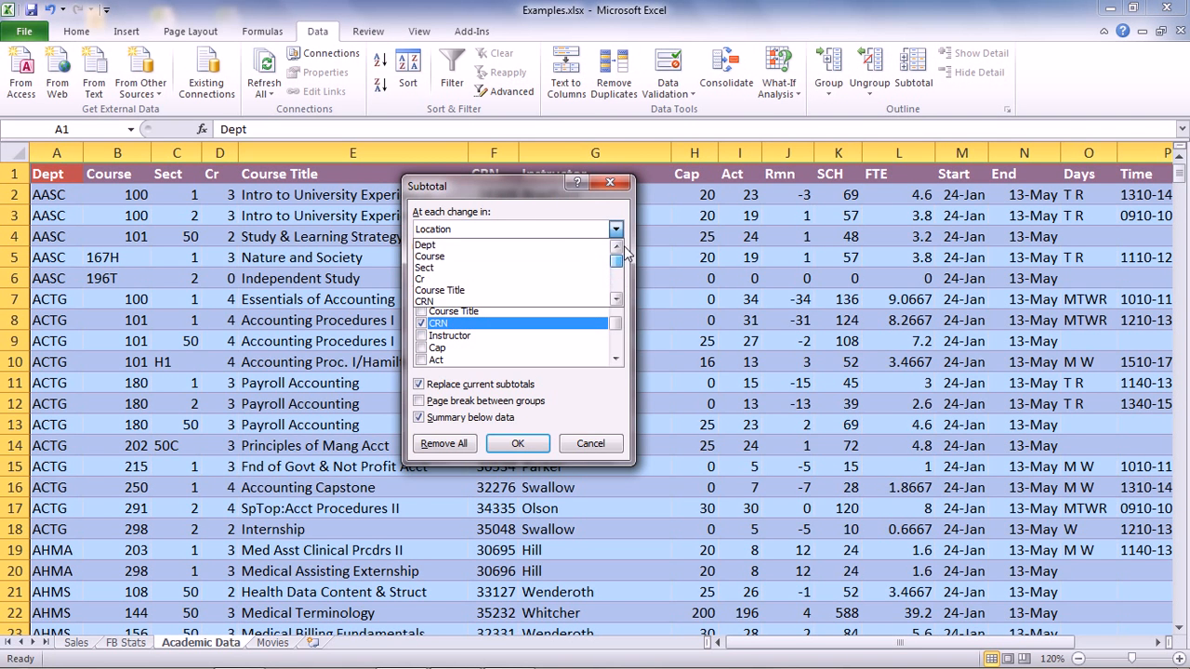
pyautogui.click(564, 245)
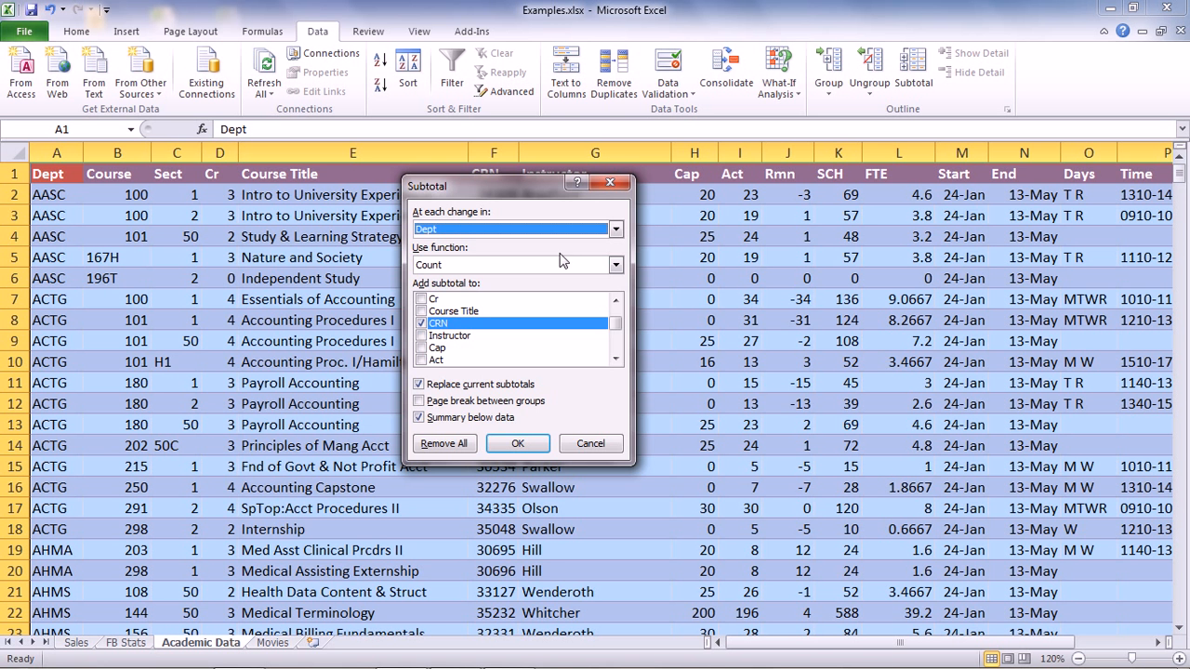
pyautogui.click(614, 266)
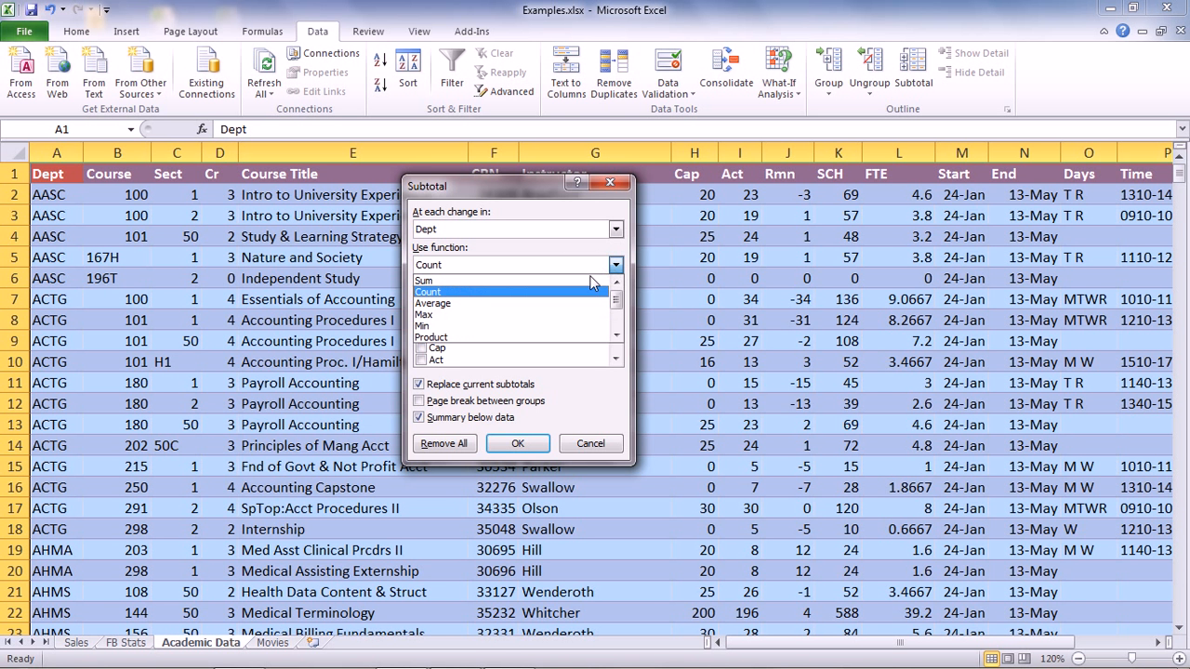
pyautogui.click(577, 281)
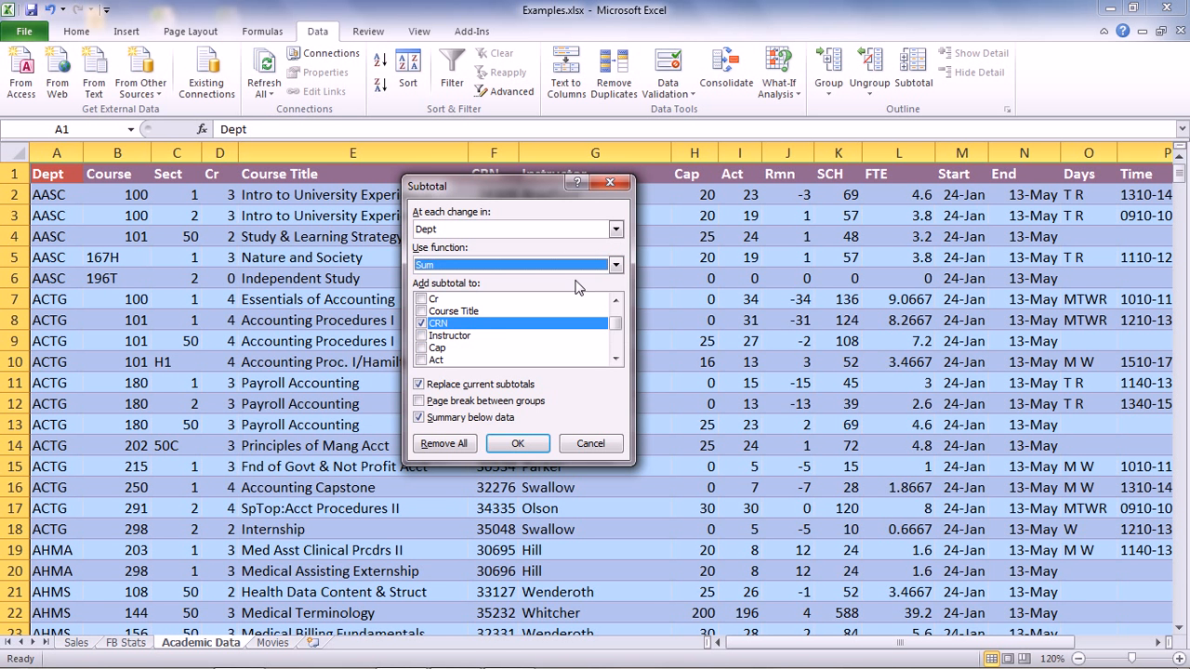
pyautogui.click(421, 323)
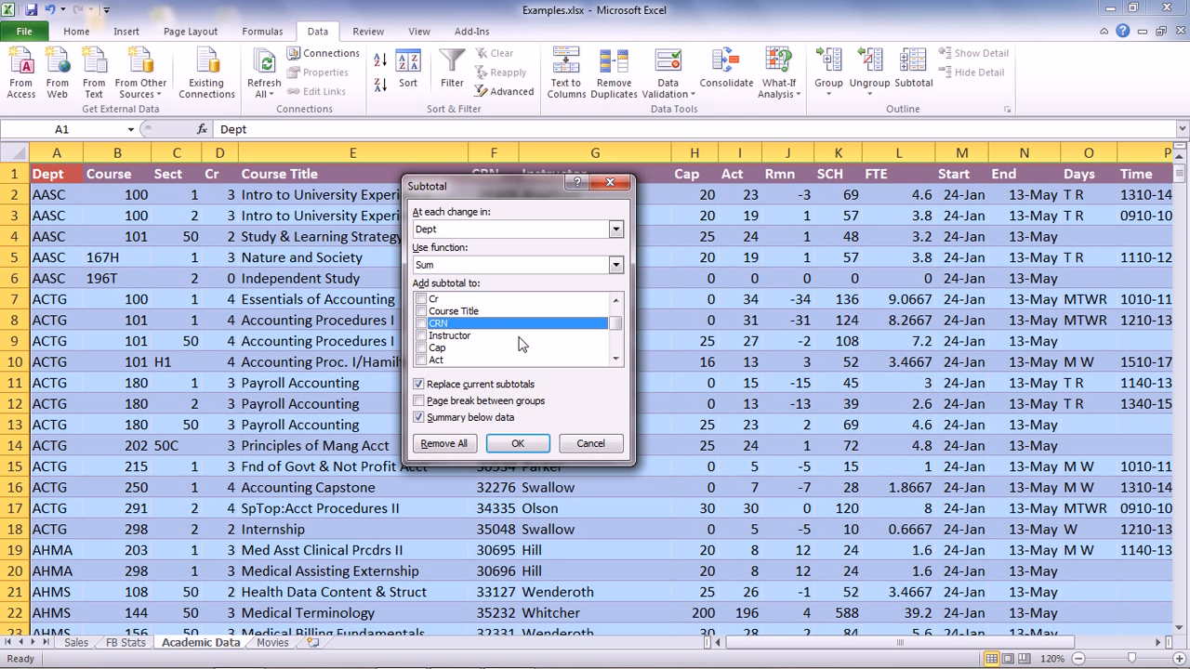
pyautogui.click(421, 360)
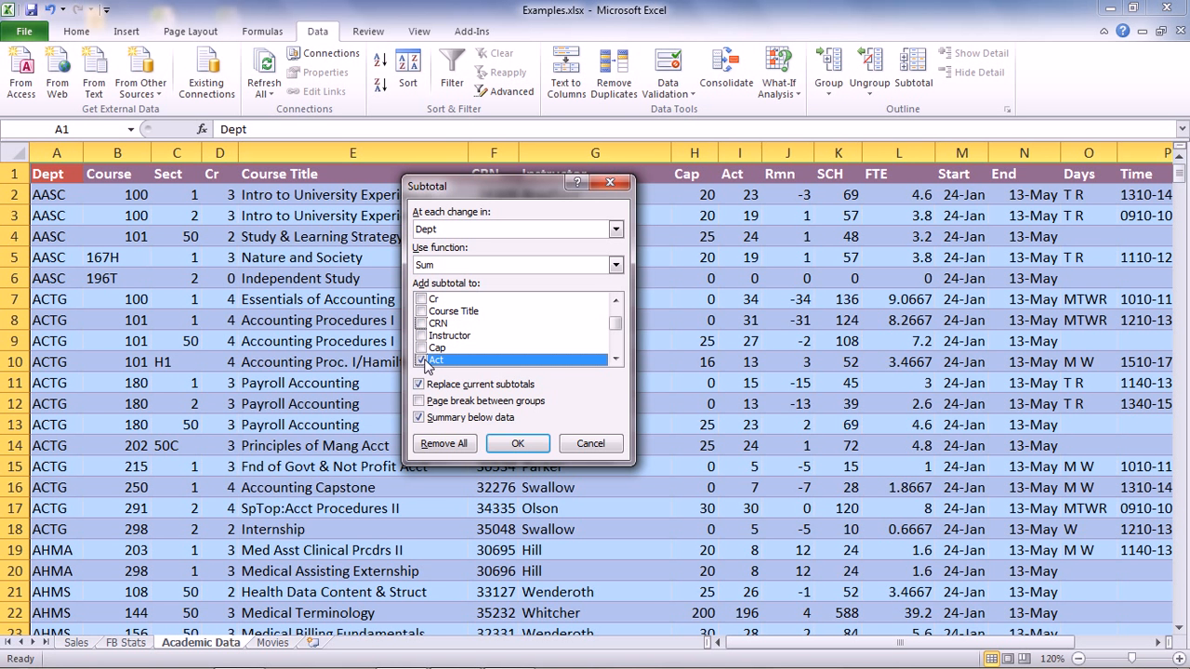
pyautogui.click(532, 448)
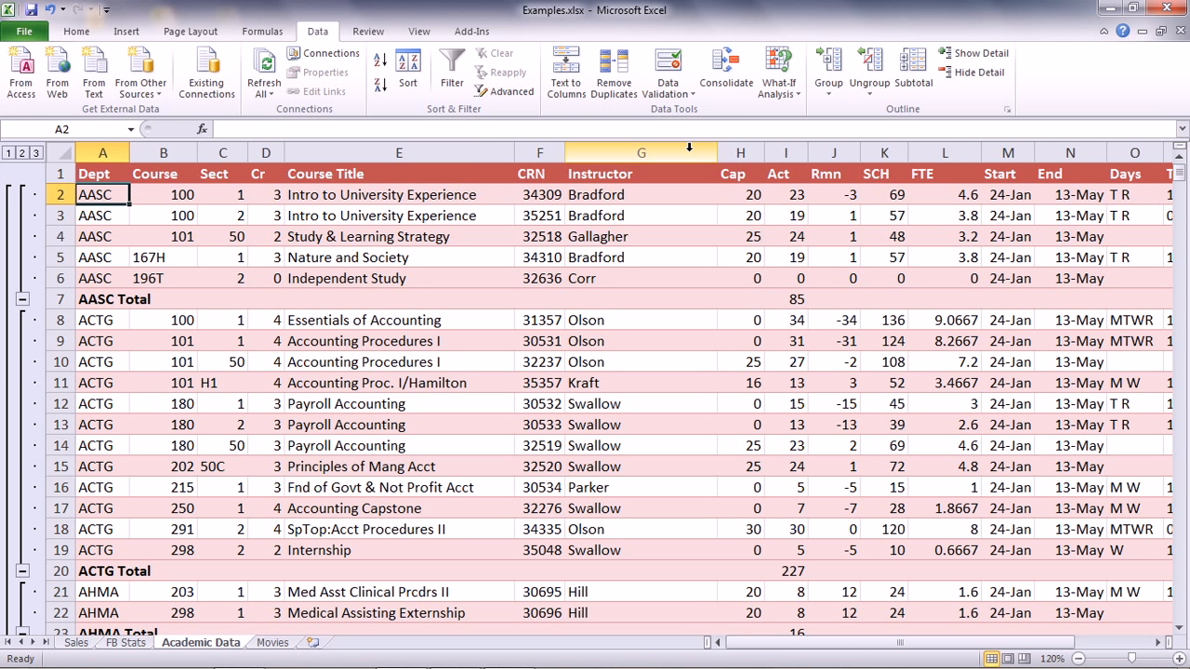
# Group columns B through H and collapse the column outline to level 1
pyautogui.moveTo(739, 152); pyautogui.dragTo(453, 163)
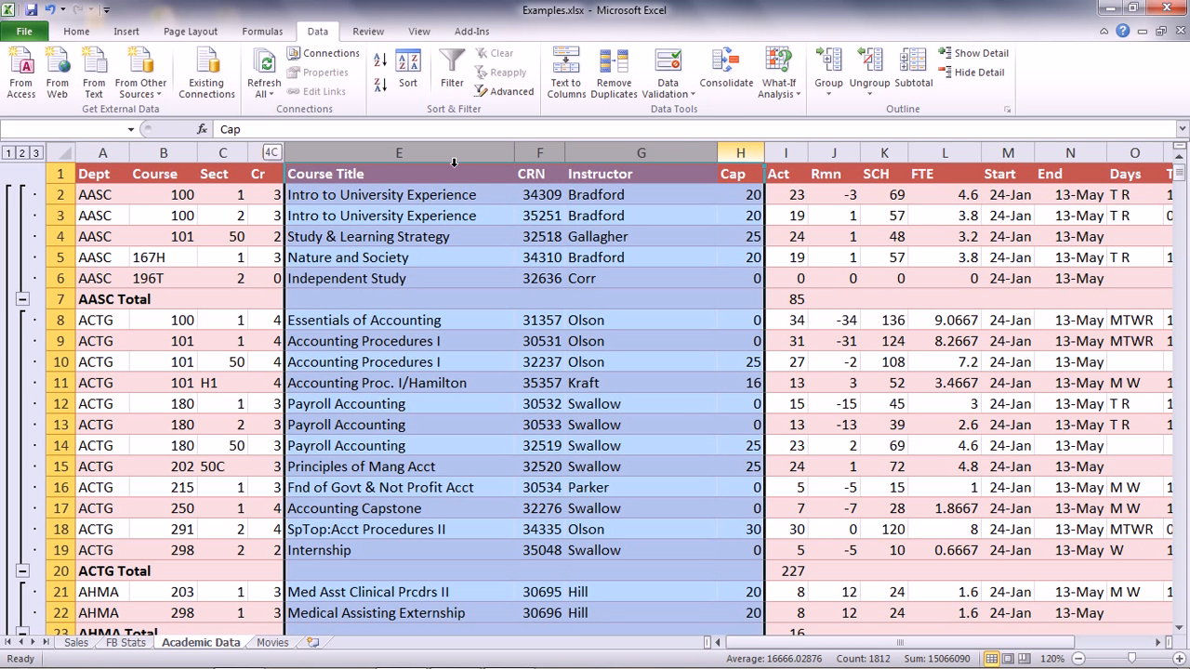
pyautogui.moveTo(368, 171); pyautogui.dragTo(186, 171)
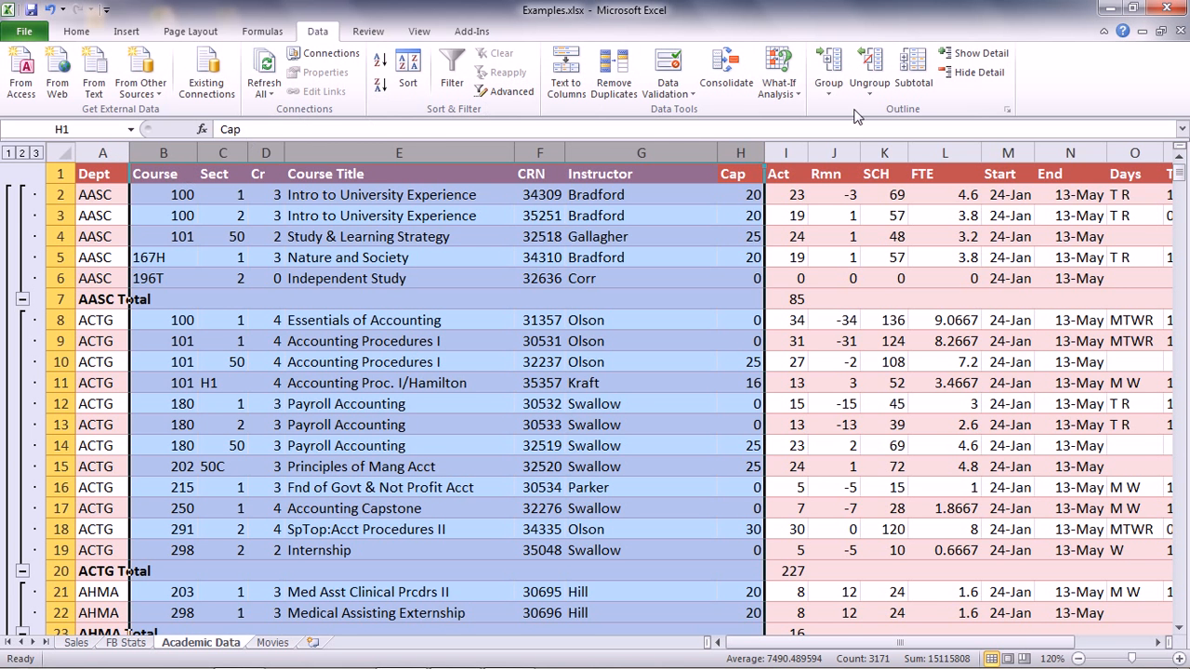
pyautogui.click(834, 85)
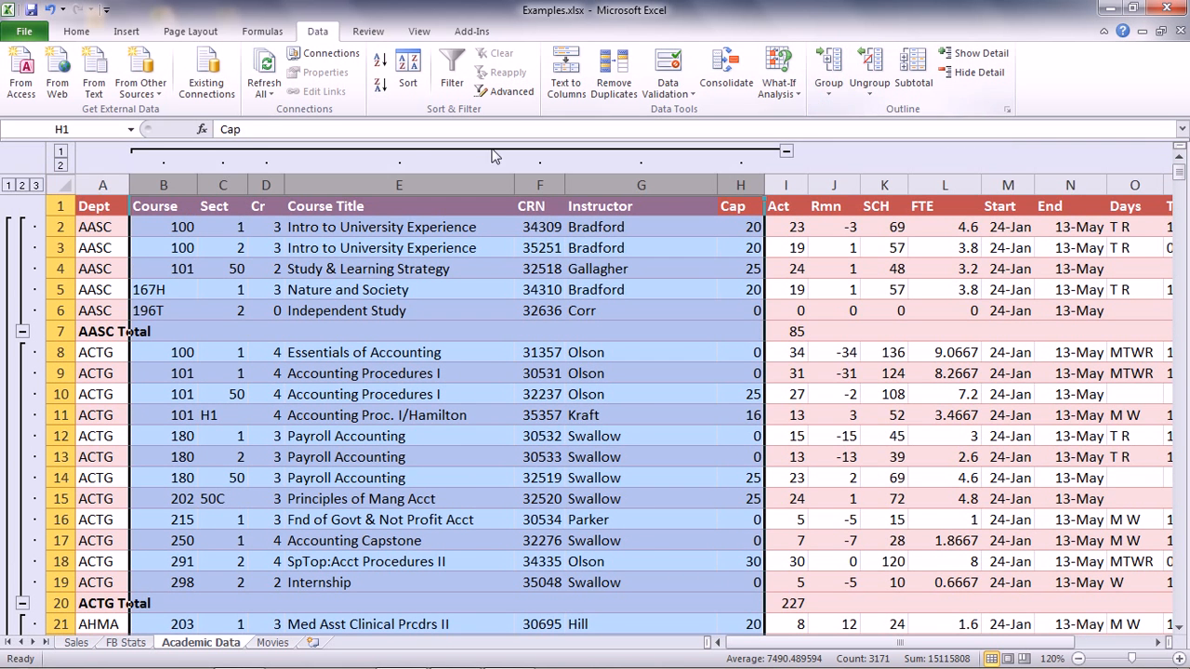
pyautogui.click(60, 154)
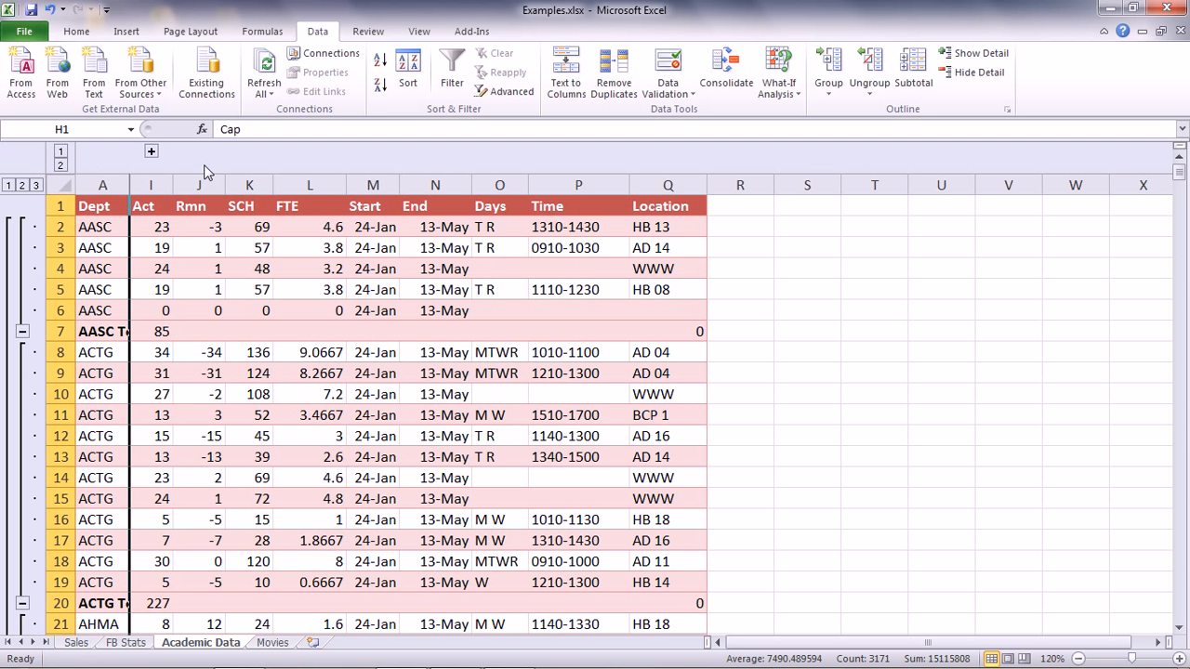
# Group columns J through Q and collapse both column groups to level 1
pyautogui.moveTo(199, 185); pyautogui.dragTo(661, 206)
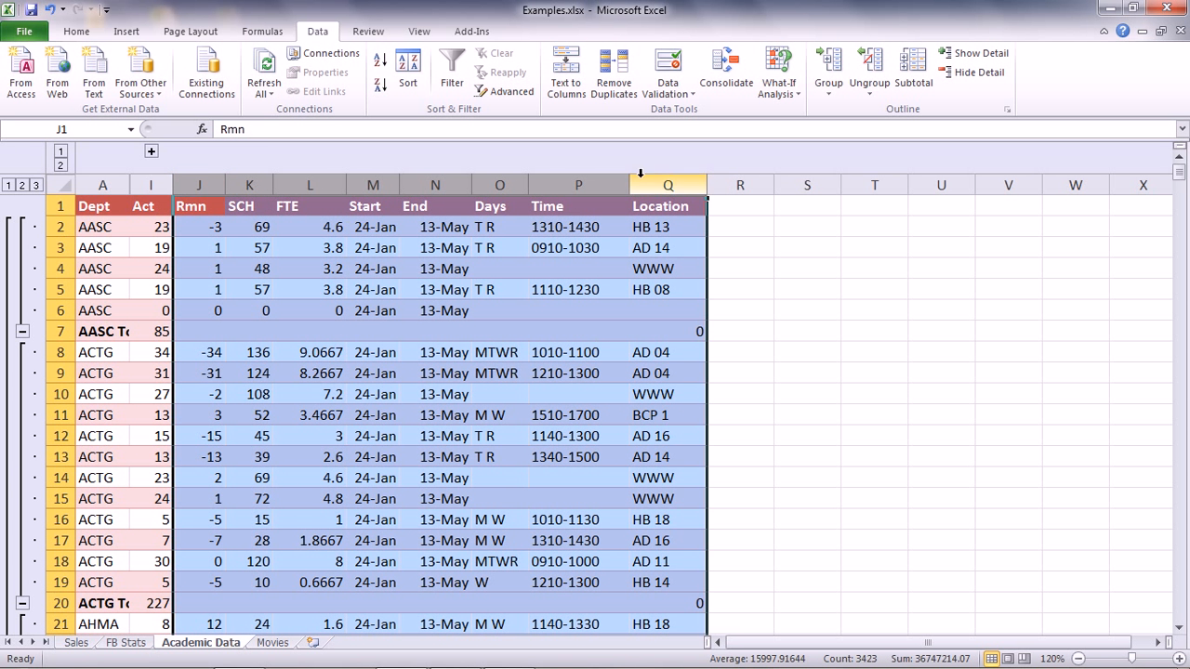
pyautogui.click(832, 65)
pyautogui.click(152, 152)
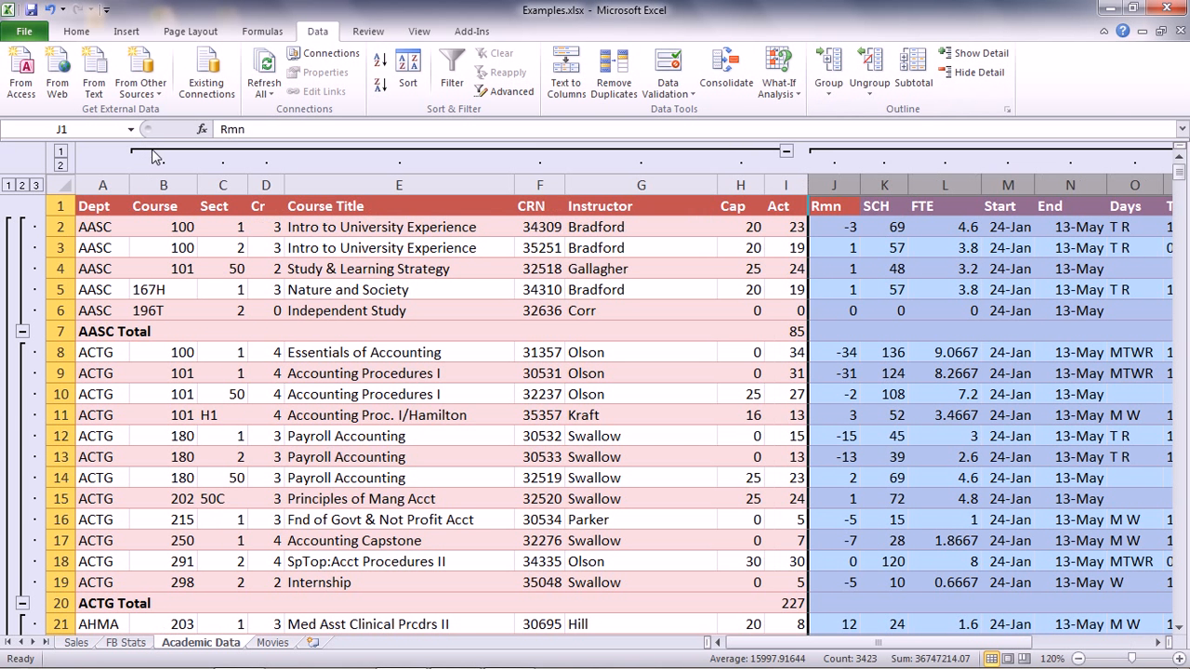
pyautogui.click(59, 151)
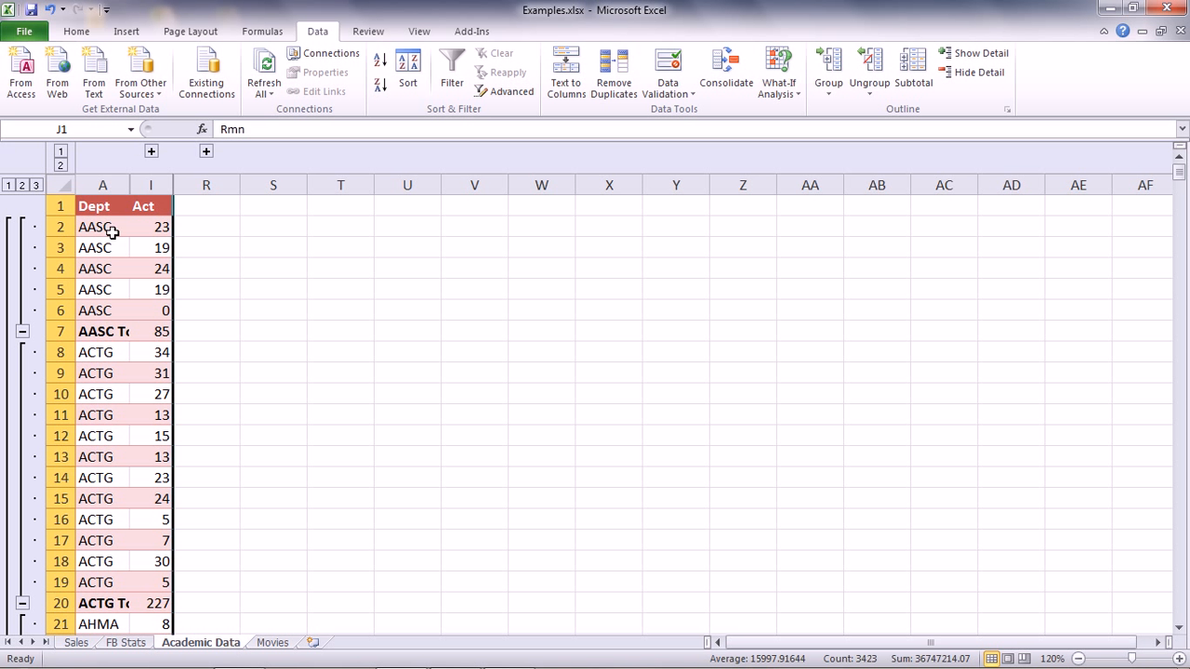
# Collapse the rows to show only the Dept totals and widen the Dept column
pyautogui.click(22, 185)
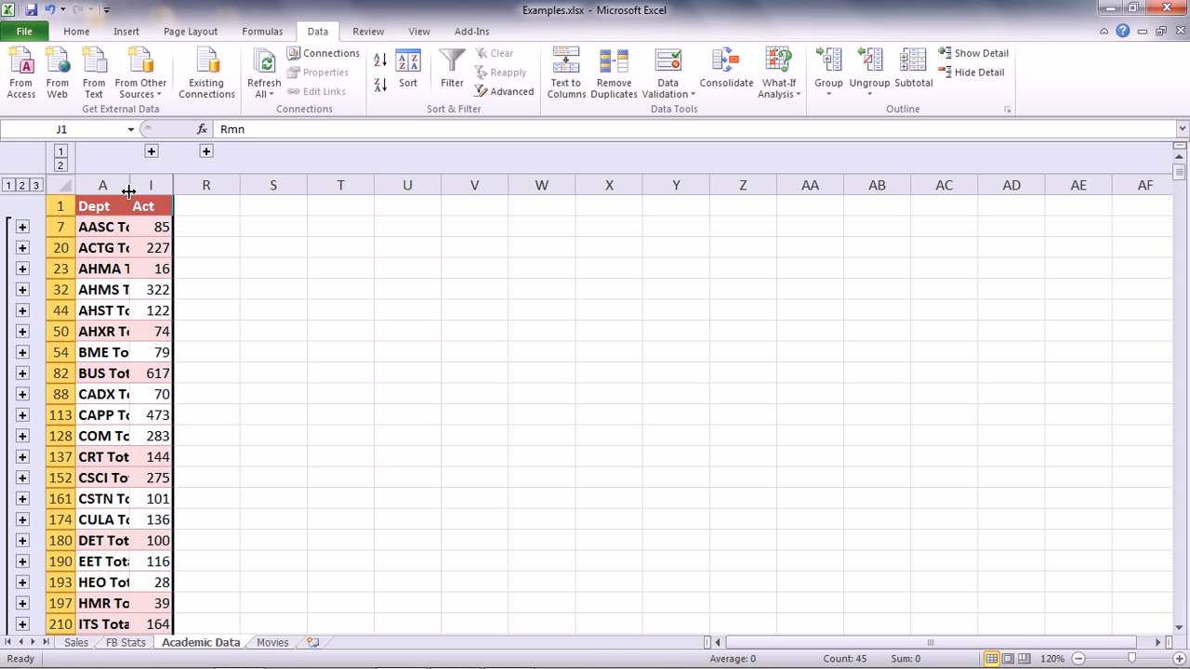
pyautogui.moveTo(129, 185); pyautogui.dragTo(212, 186)
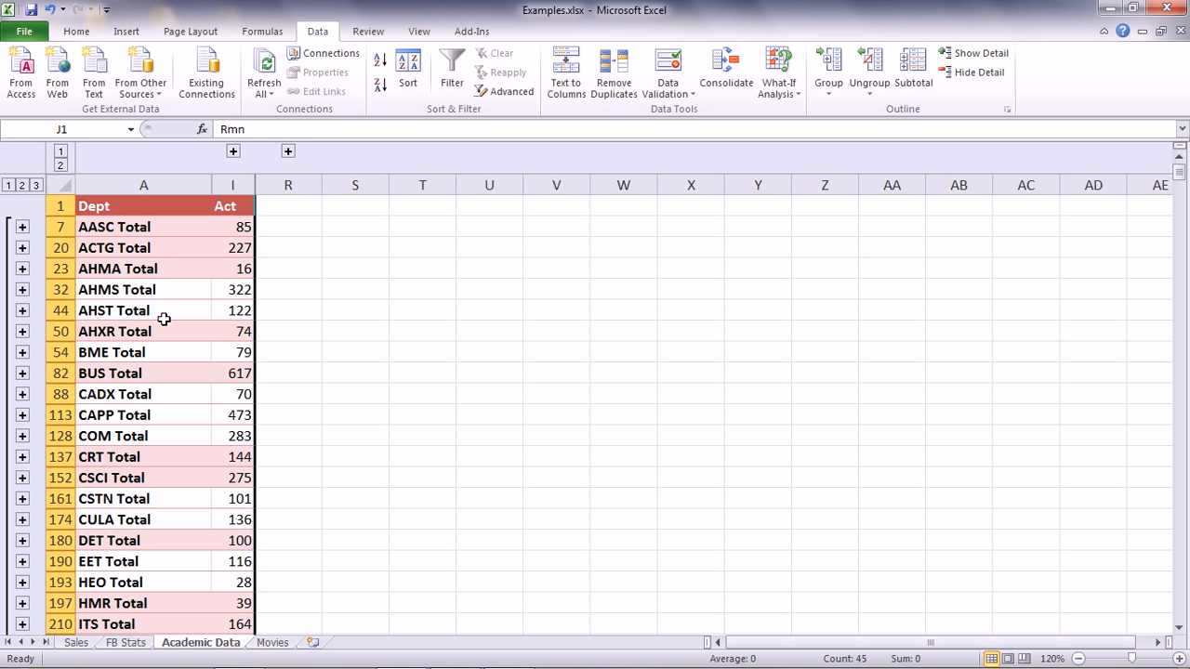
# Sort the collapsed Dept totals by Act from largest to smallest
pyautogui.click(223, 227)
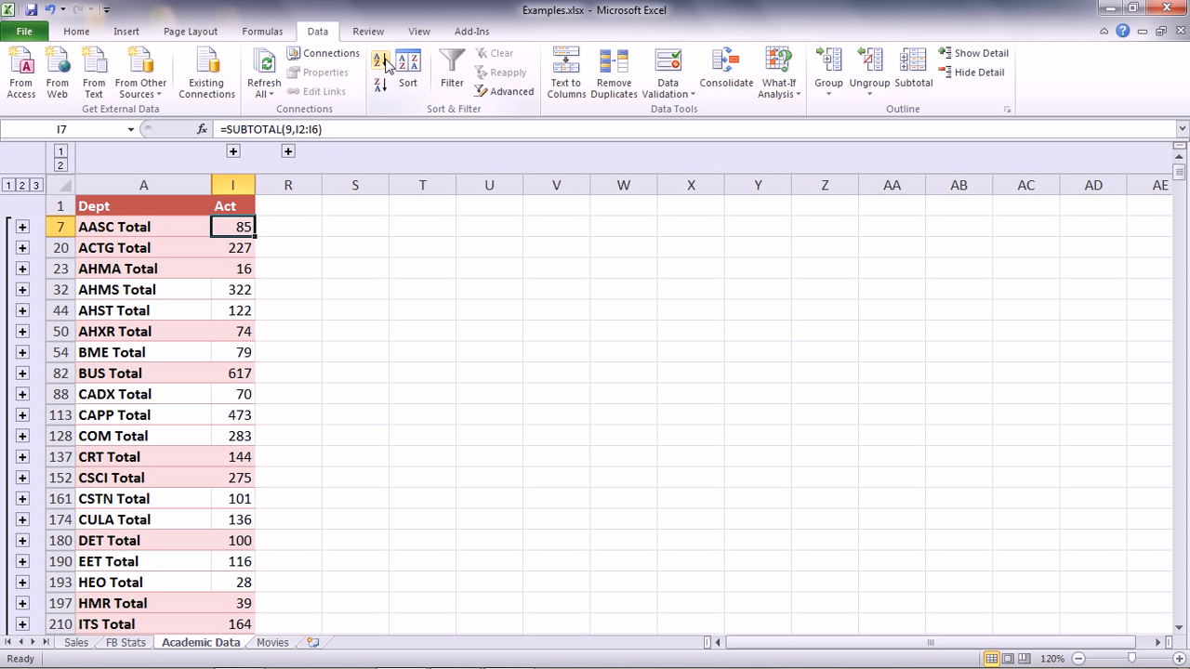
pyautogui.click(381, 87)
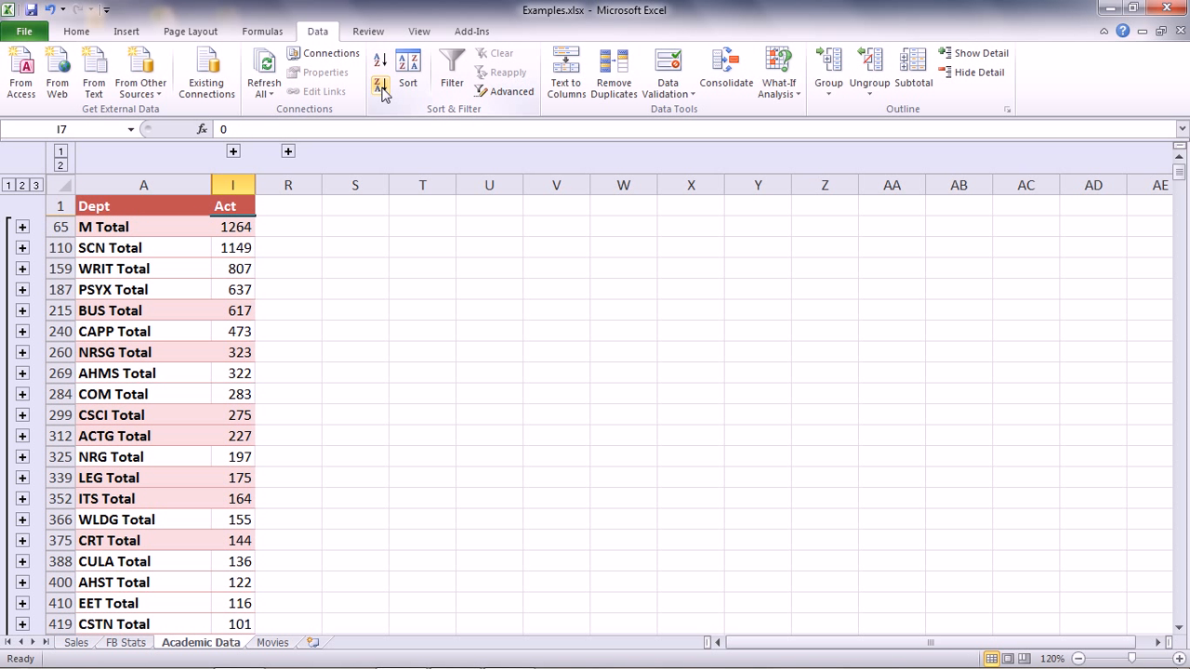
# Browse through the sorted Dept total rows
pyautogui.click(182, 230)
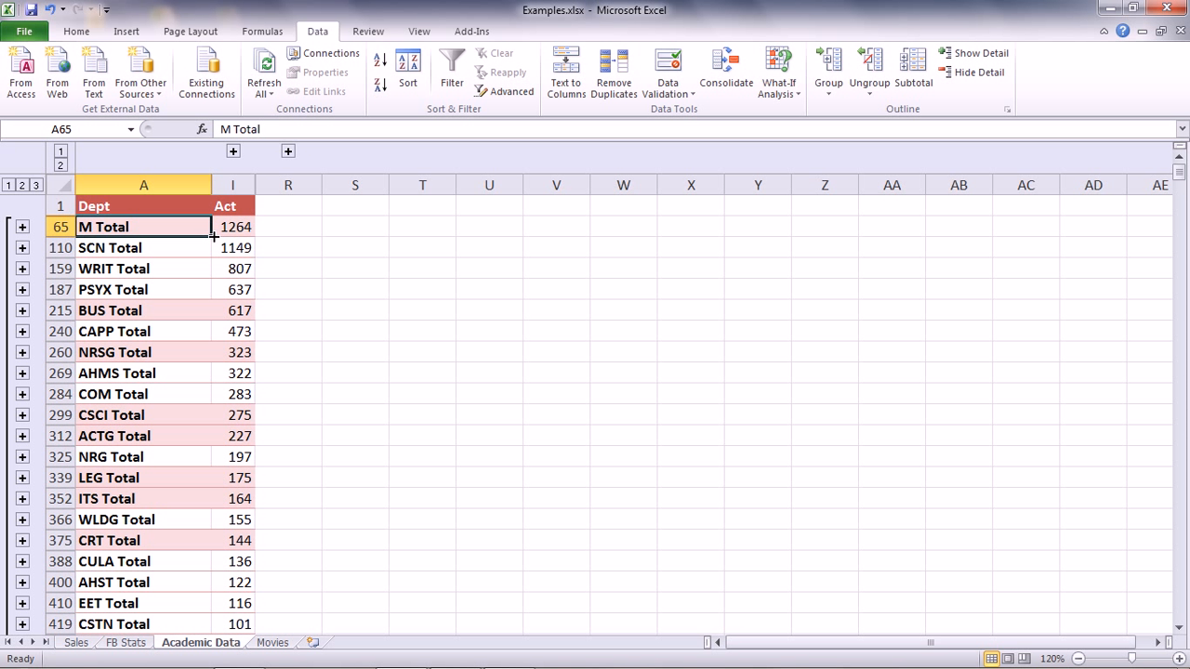
pyautogui.click(159, 270)
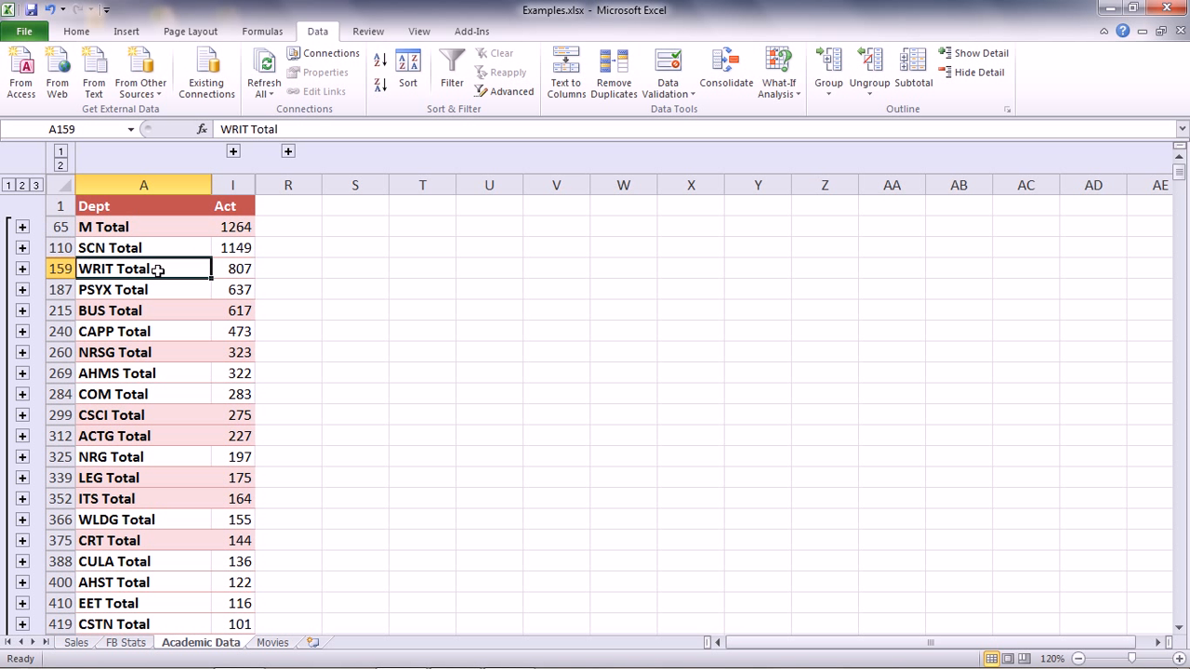
pyautogui.press('Up')
pyautogui.press('Up')
pyautogui.press('Down')
pyautogui.press('Down')
pyautogui.press('Down')
pyautogui.press('Down')
pyautogui.press('Down')
pyautogui.press('Down')
pyautogui.press('Down')
pyautogui.press('Down')
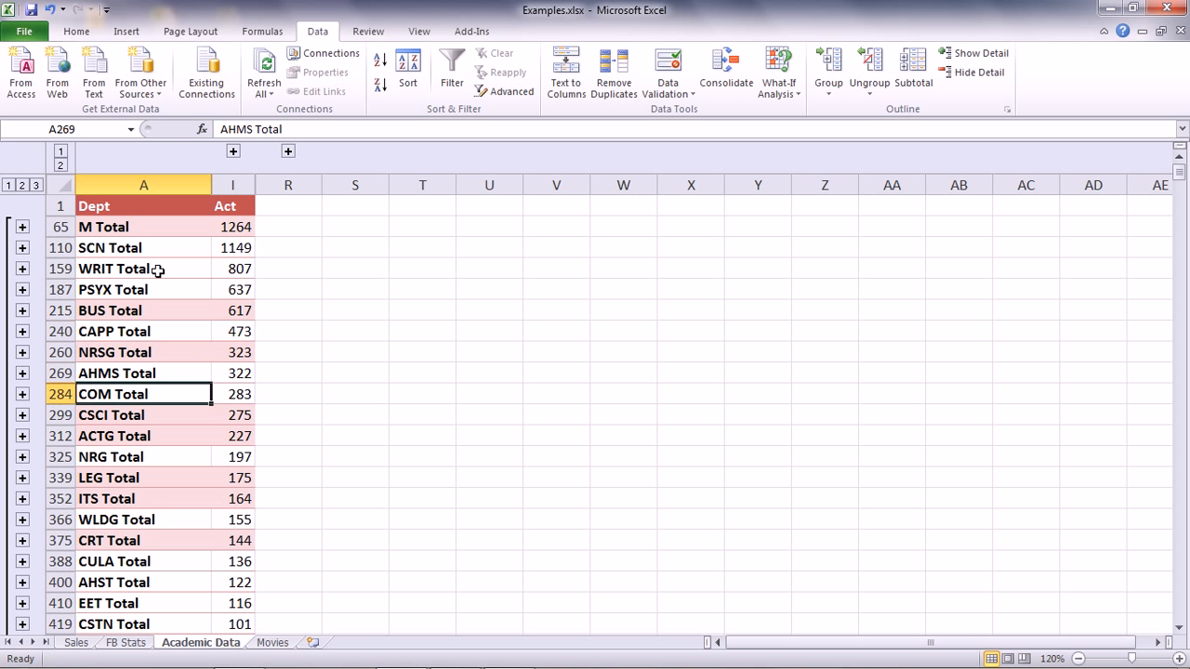
pyautogui.press('Down')
pyautogui.press('Up')
pyautogui.press('Up')
pyautogui.press('Up')
pyautogui.press('Up')
pyautogui.press('Up')
pyautogui.press('Up')
pyautogui.press('Up')
pyautogui.press('Up')
pyautogui.press('Up')
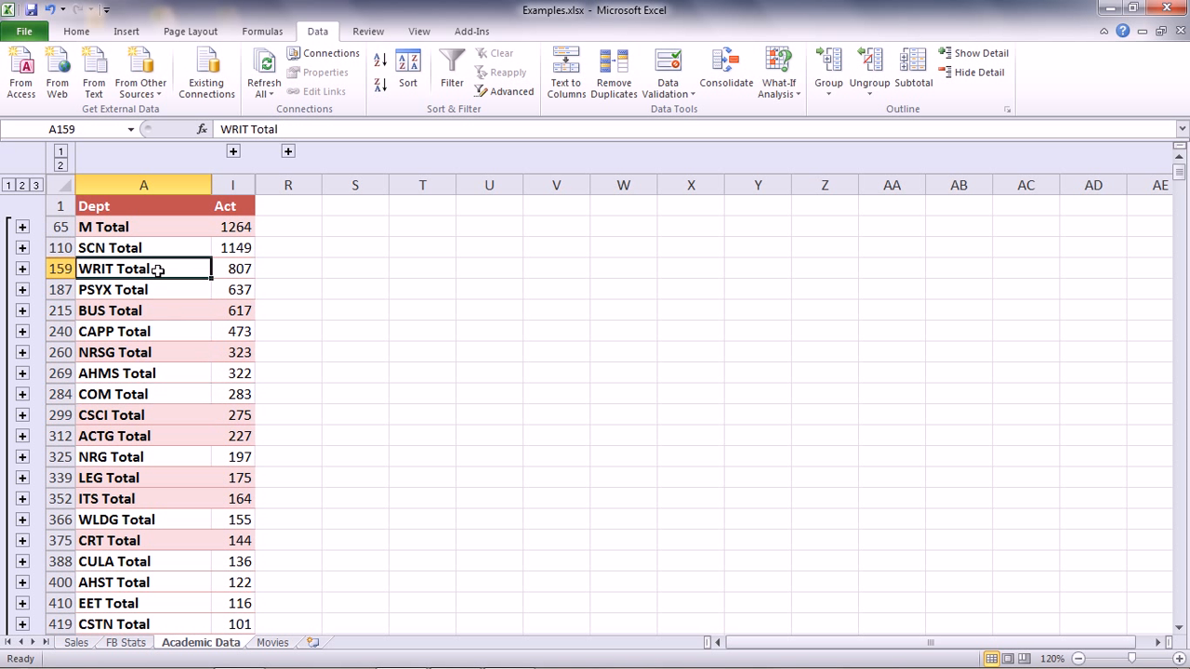
pyautogui.press('Down')
pyautogui.press('Down')
pyautogui.press('Down')
pyautogui.press('Down')
pyautogui.press('Down')
pyautogui.press('Down')
pyautogui.press('Down')
pyautogui.press('Down')
pyautogui.press('Down')
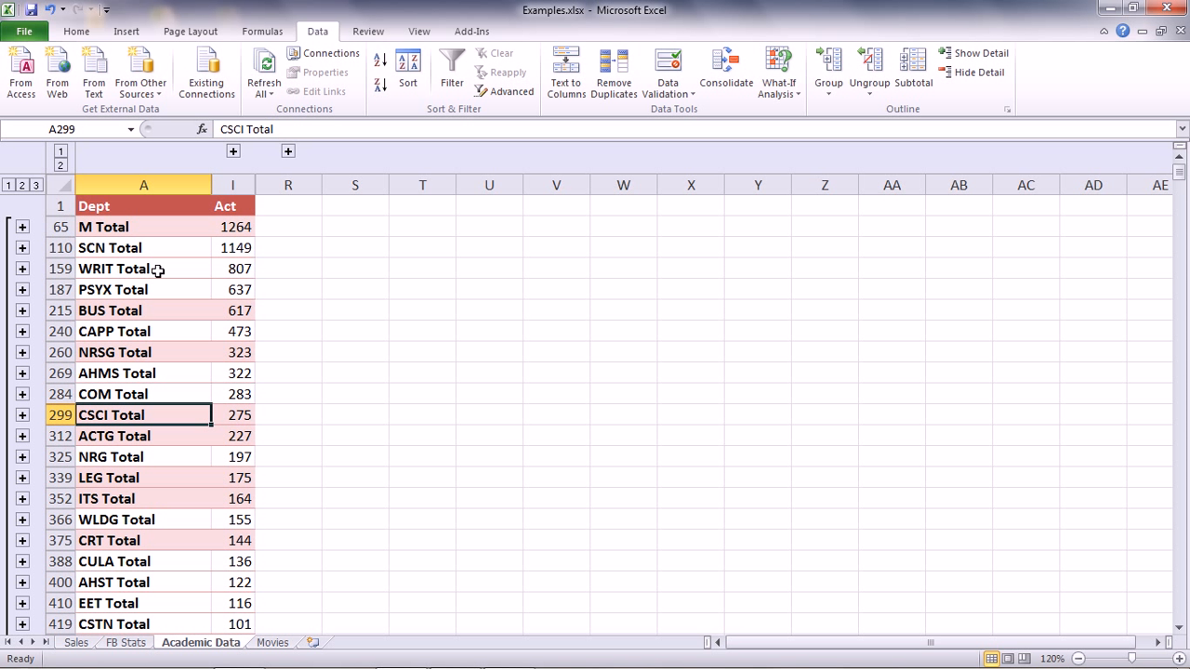
# Expand the first column group and ungroup columns B through I
pyautogui.click(234, 152)
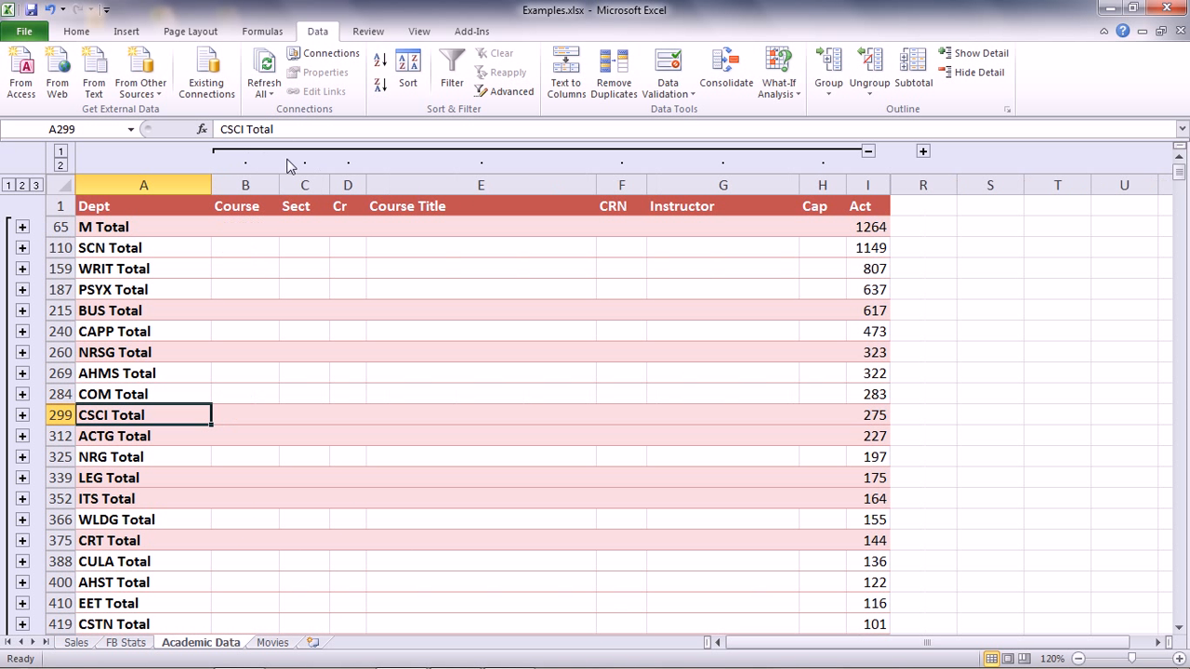
pyautogui.click(865, 63)
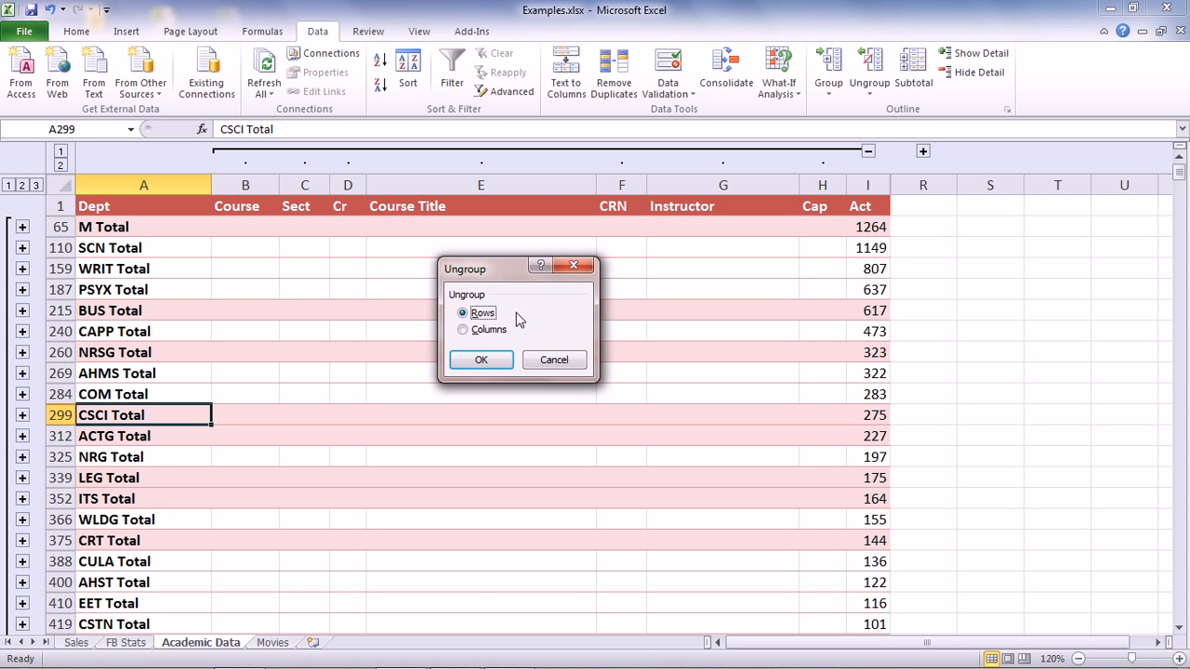
pyautogui.click(493, 335)
pyautogui.click(476, 360)
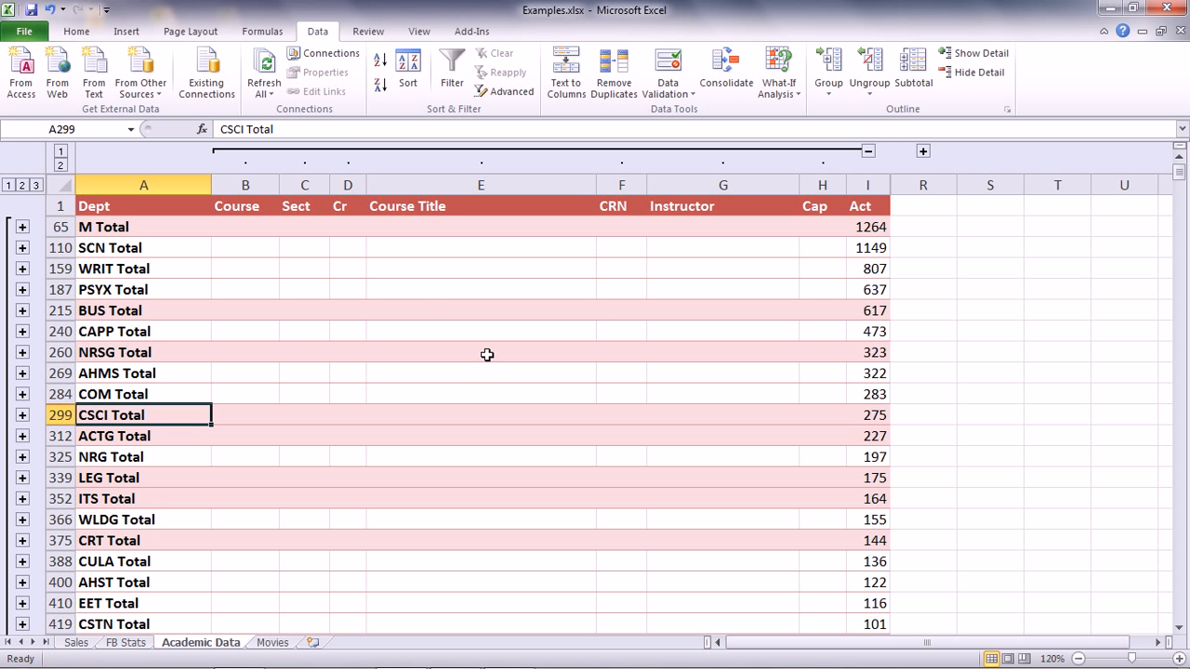
pyautogui.moveTo(245, 183); pyautogui.dragTo(690, 199)
pyautogui.moveTo(795, 195); pyautogui.dragTo(869, 190)
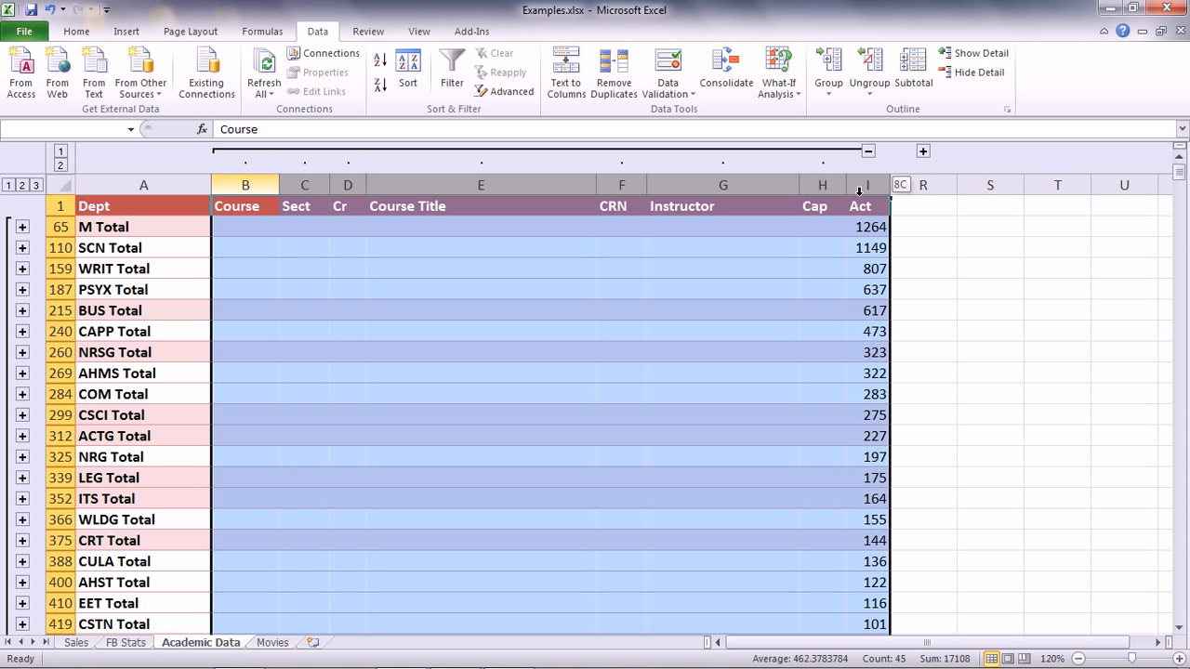
pyautogui.click(869, 67)
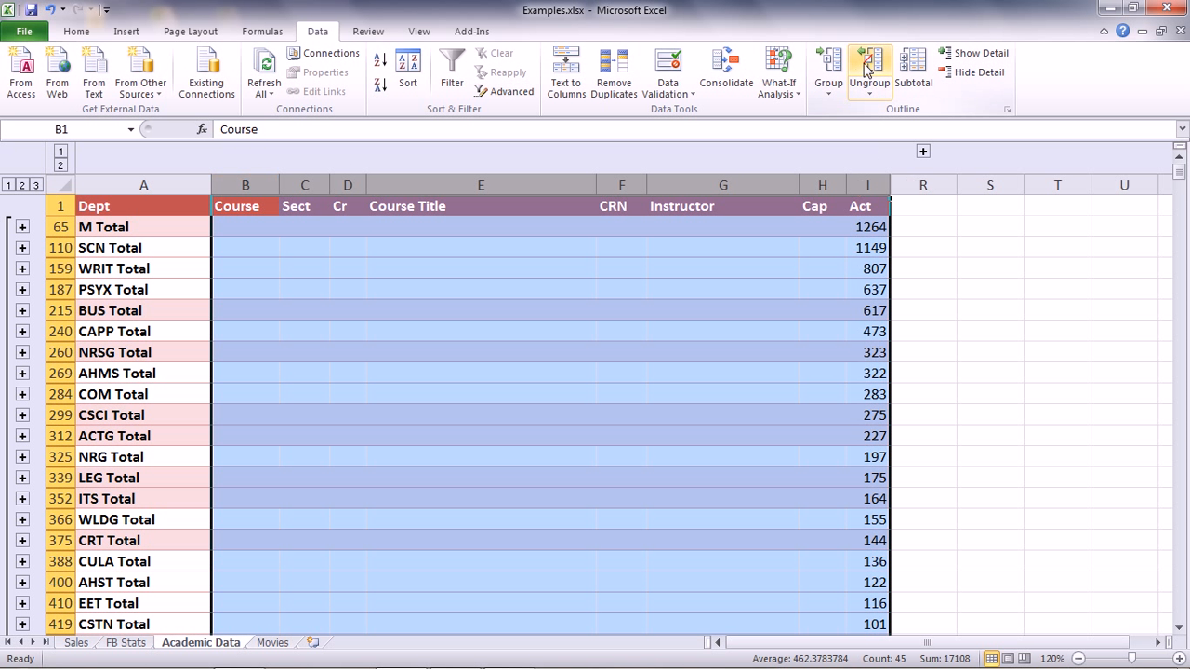
# Expand the remaining column group and ungroup columns J through Q
pyautogui.click(923, 150)
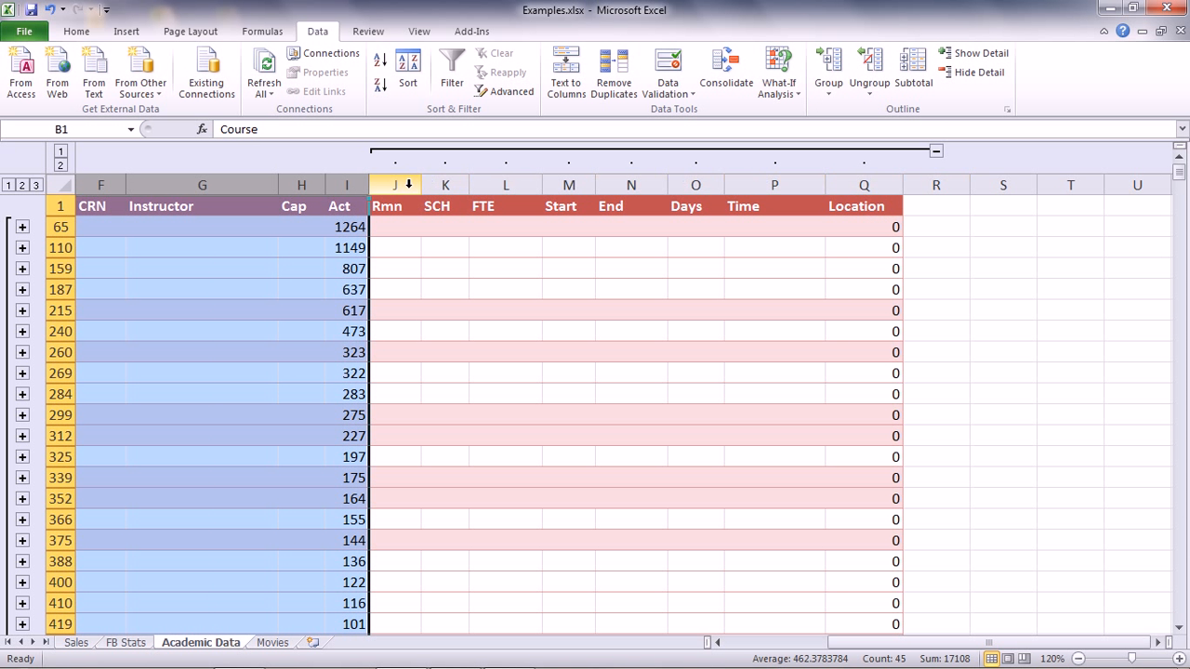
pyautogui.moveTo(381, 185); pyautogui.dragTo(837, 186)
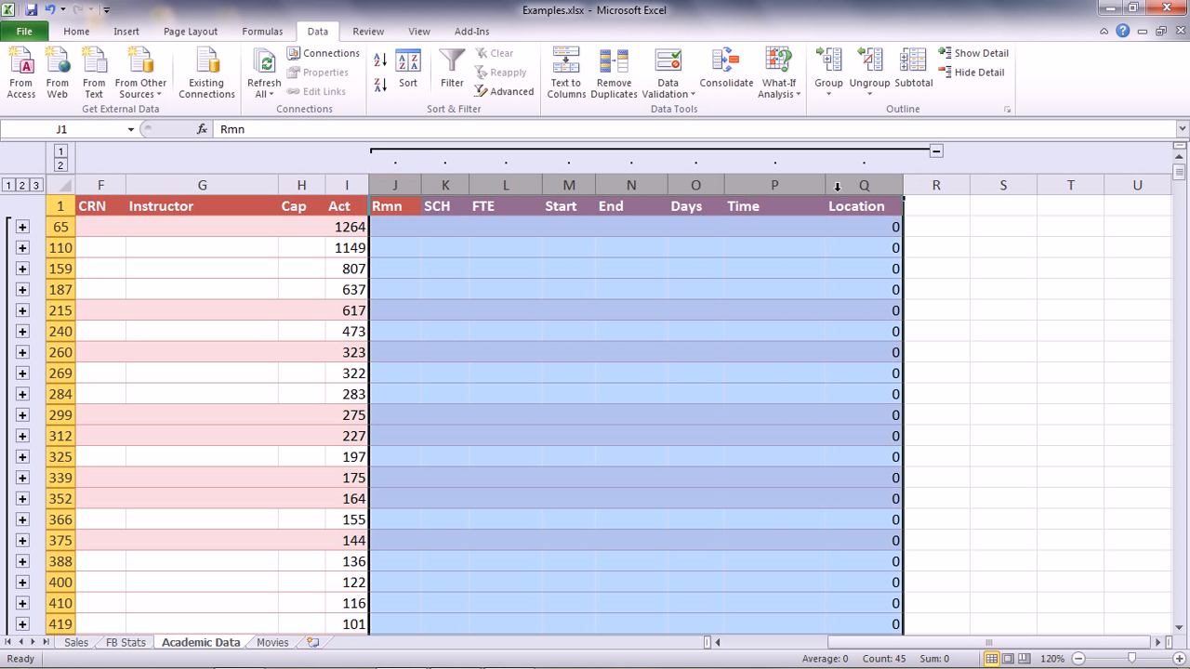
pyautogui.click(870, 63)
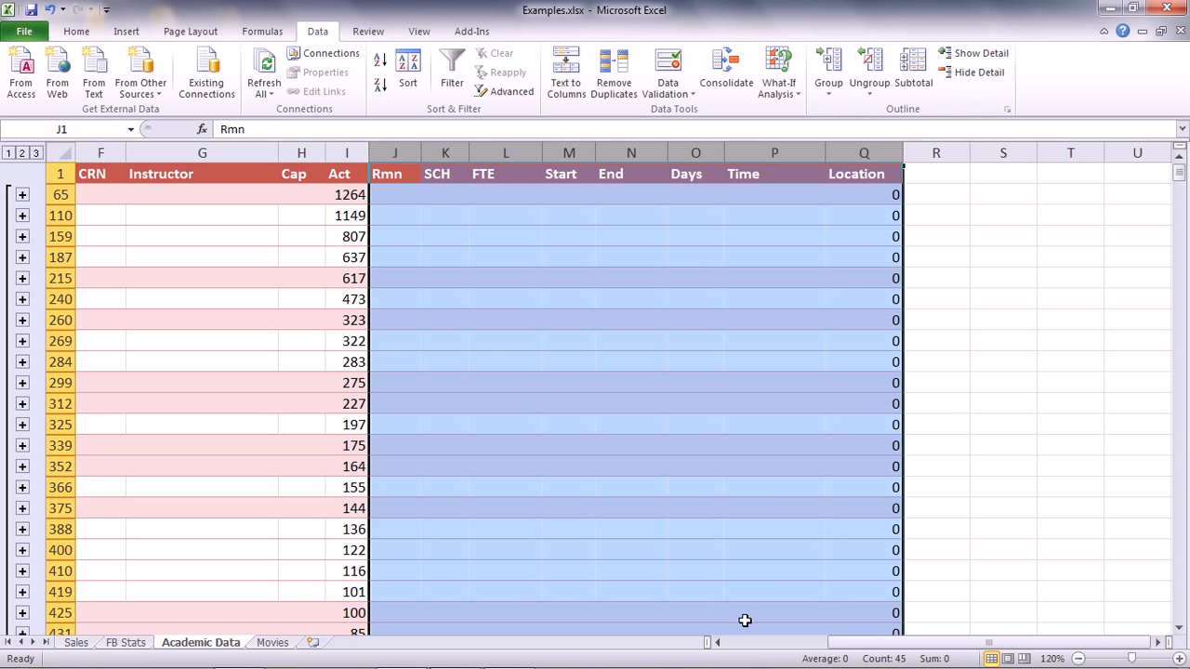
# Remove all subtotals from the course data
pyautogui.moveTo(844, 643); pyautogui.dragTo(707, 627)
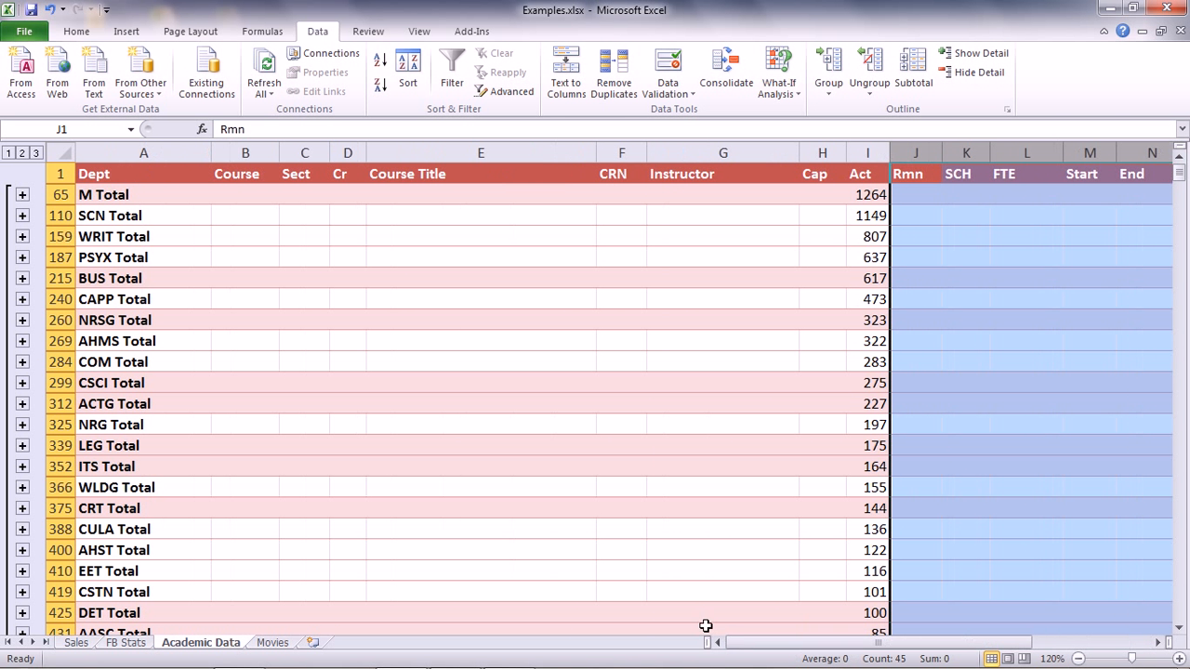
pyautogui.click(904, 67)
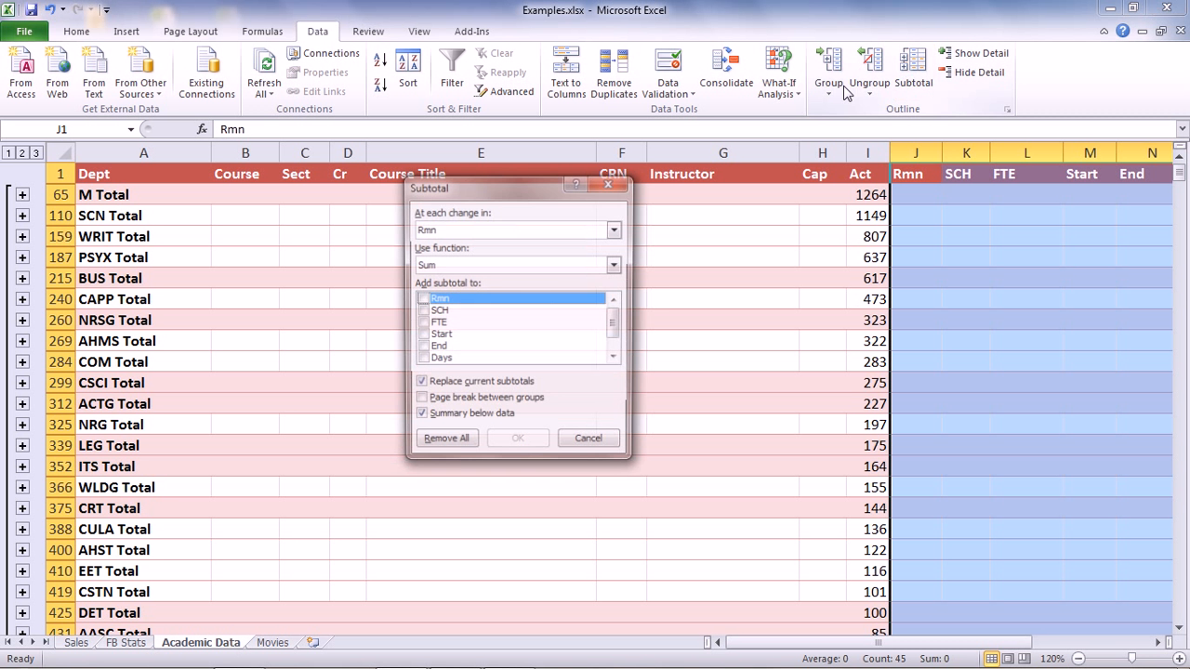
pyautogui.click(444, 444)
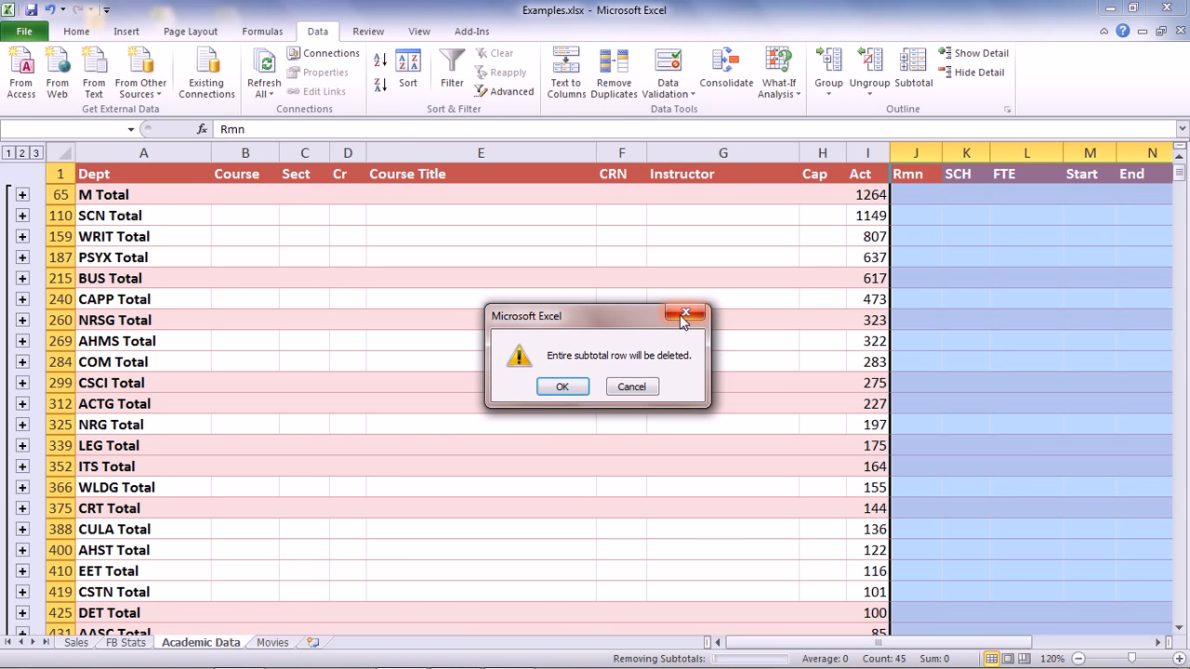
pyautogui.click(563, 387)
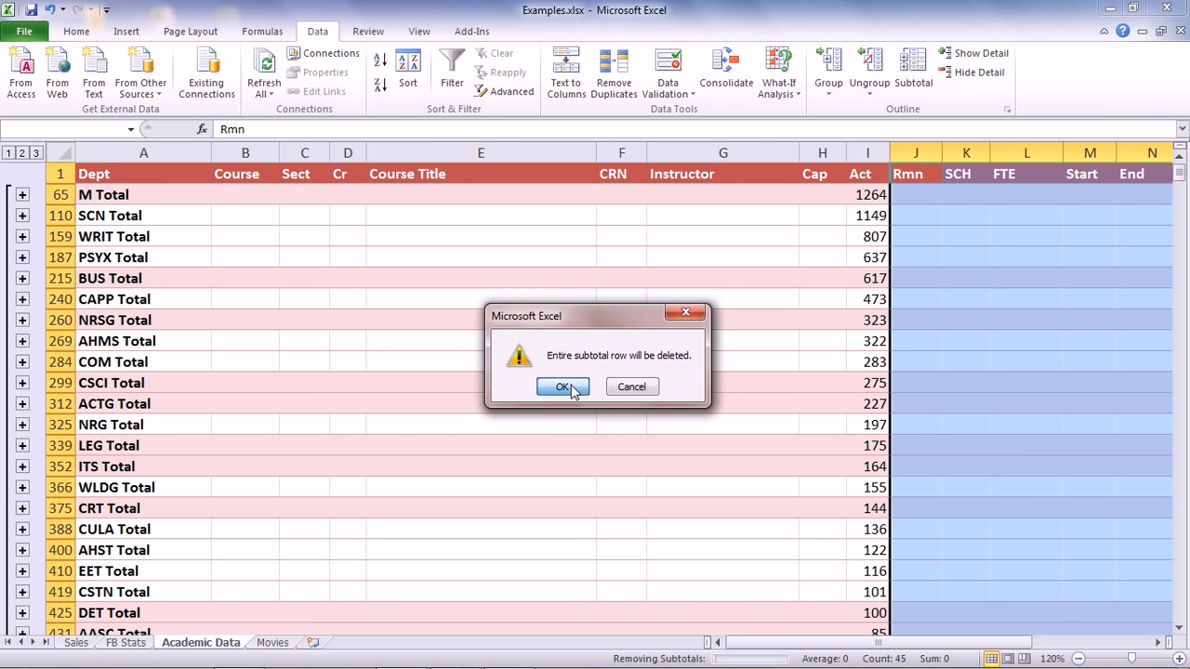
pyautogui.click(572, 384)
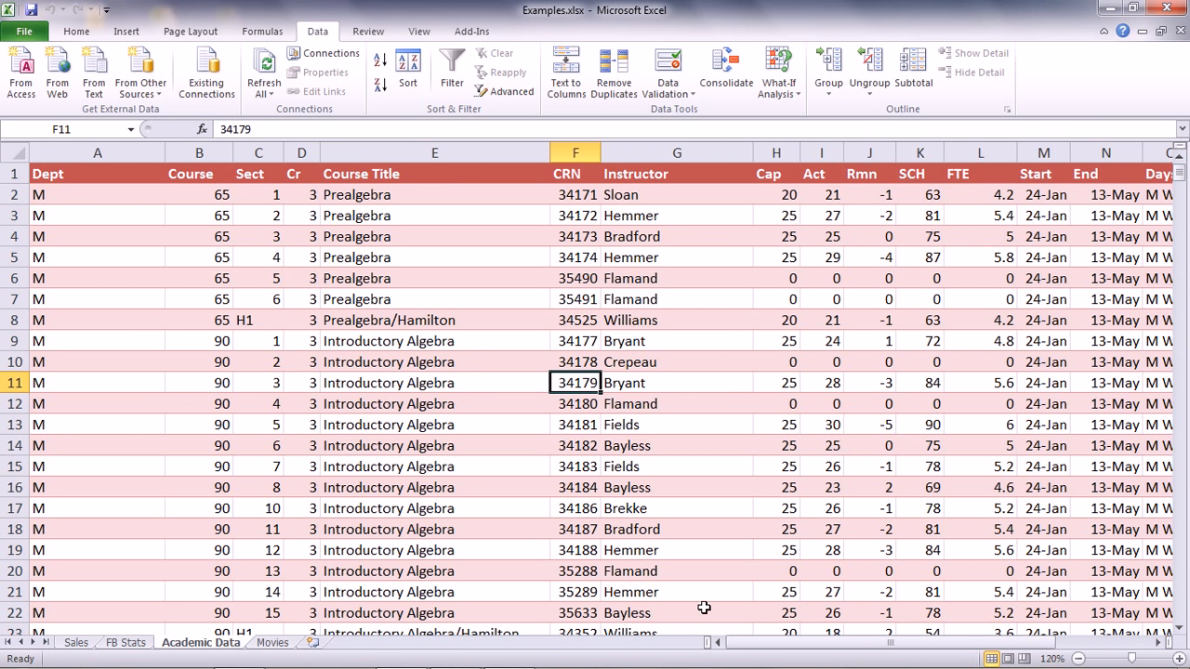
# Sort the data by Dept Z to A, then by Course and Sect smallest to largest
pyautogui.click(408, 70)
pyautogui.click(421, 296)
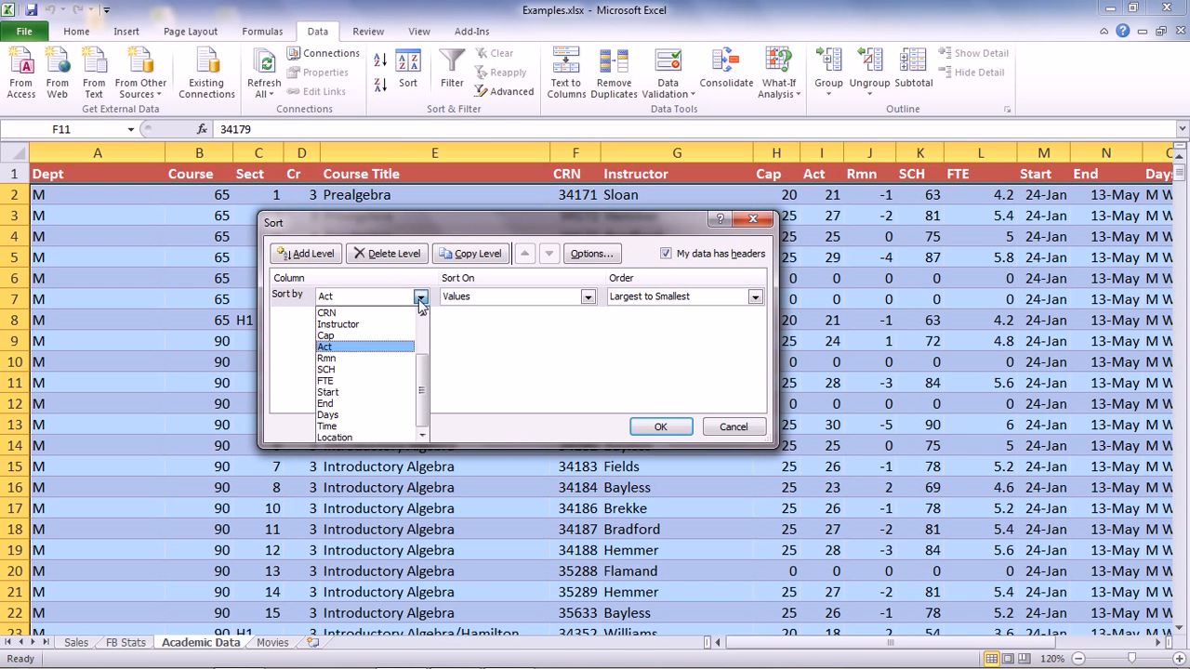
pyautogui.scroll(2, 429, 367)
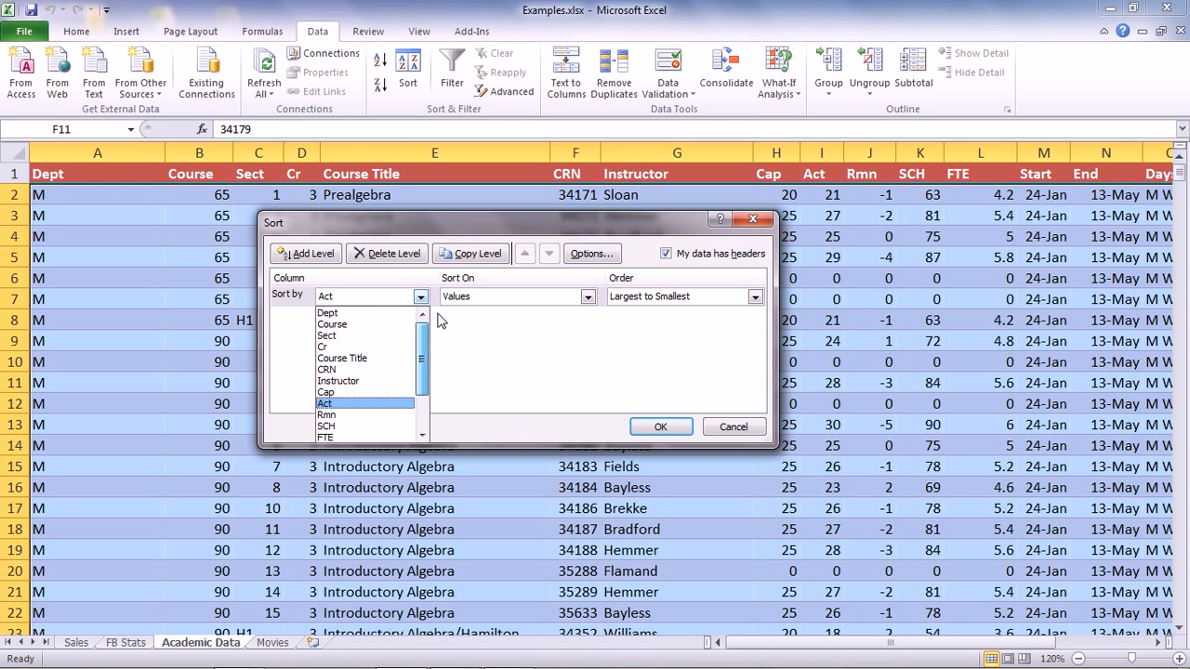
pyautogui.click(390, 314)
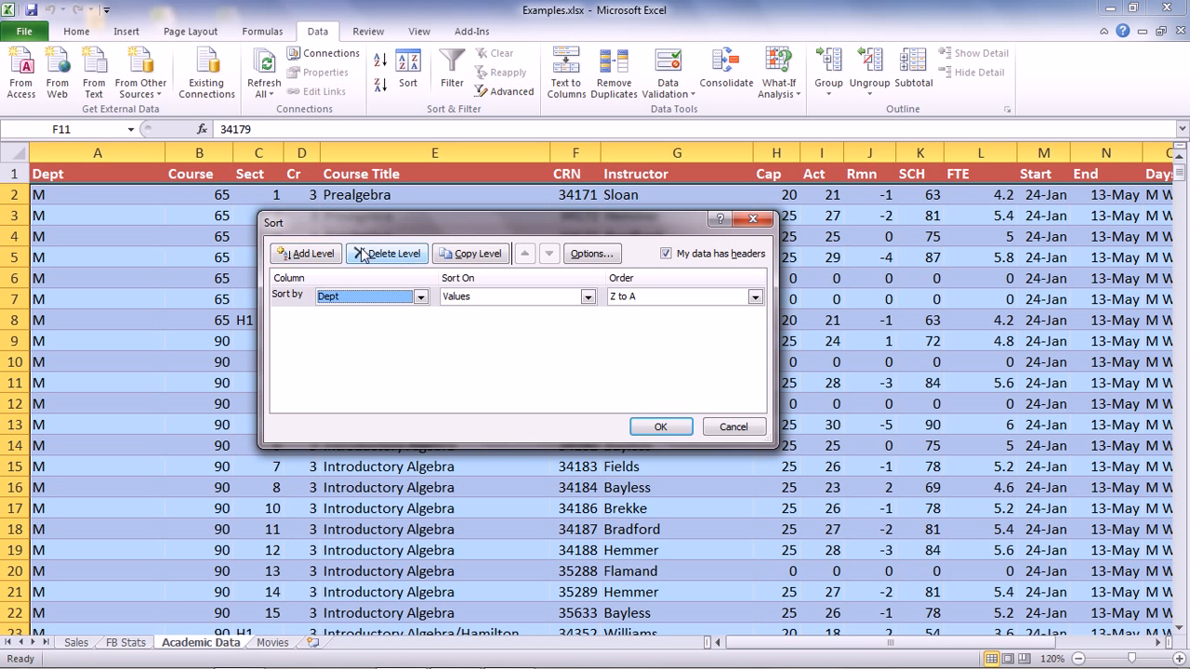
pyautogui.click(330, 255)
pyautogui.click(420, 318)
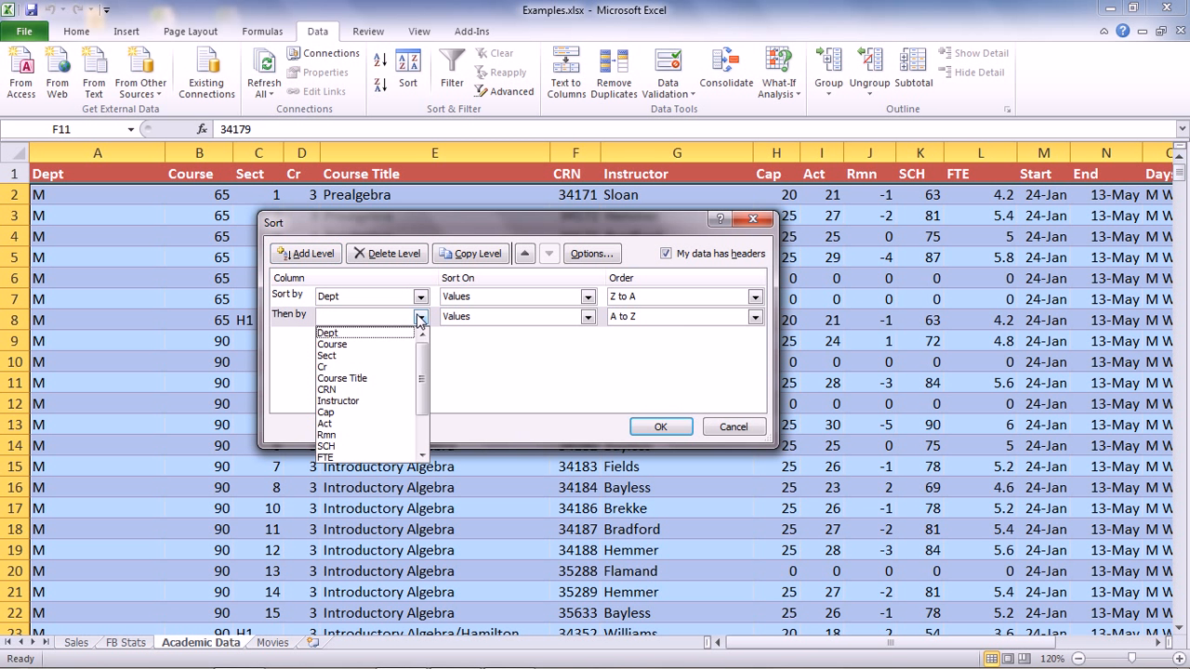
pyautogui.click(400, 343)
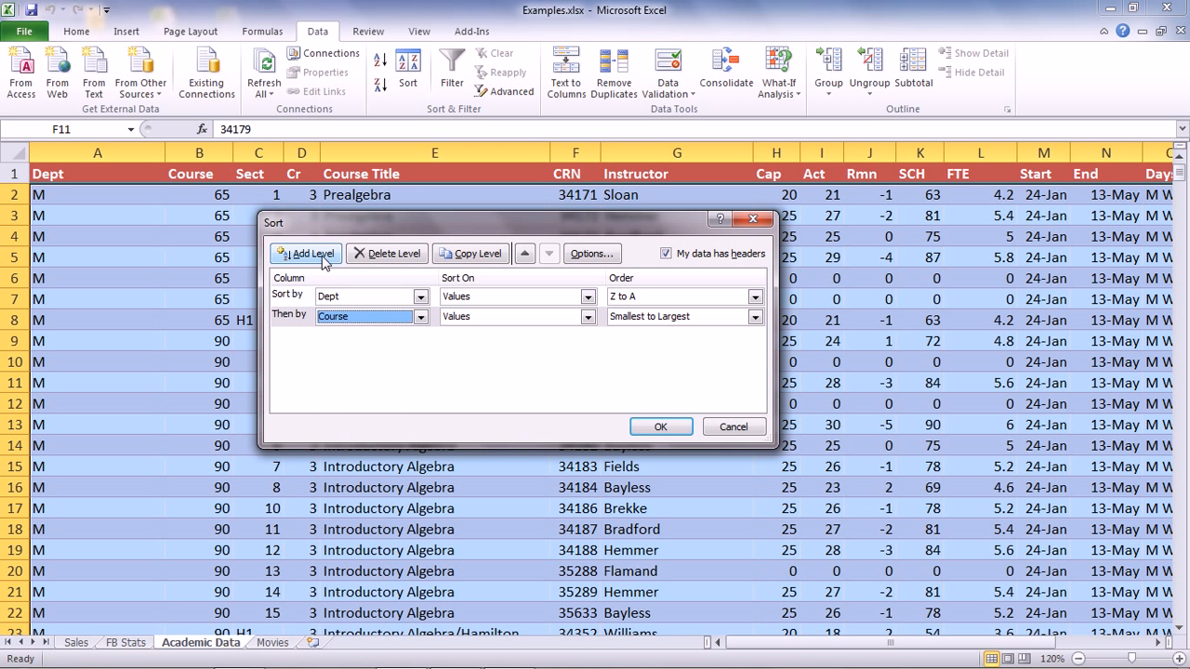
pyautogui.click(322, 256)
pyautogui.click(419, 337)
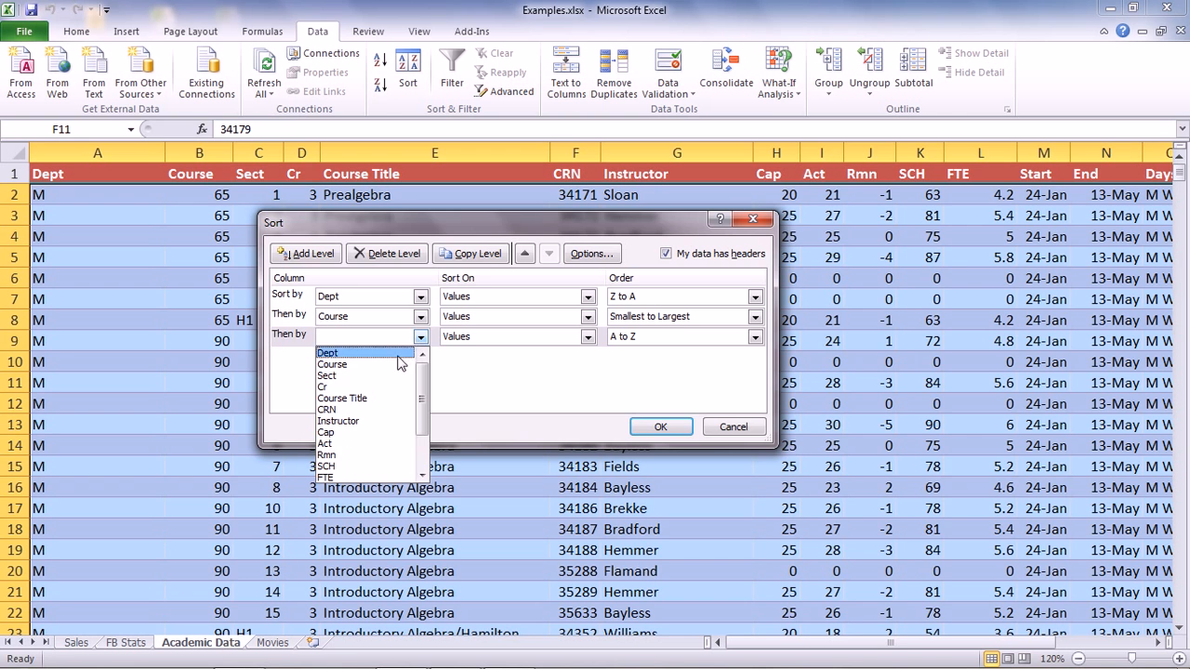
pyautogui.click(381, 378)
pyautogui.click(654, 435)
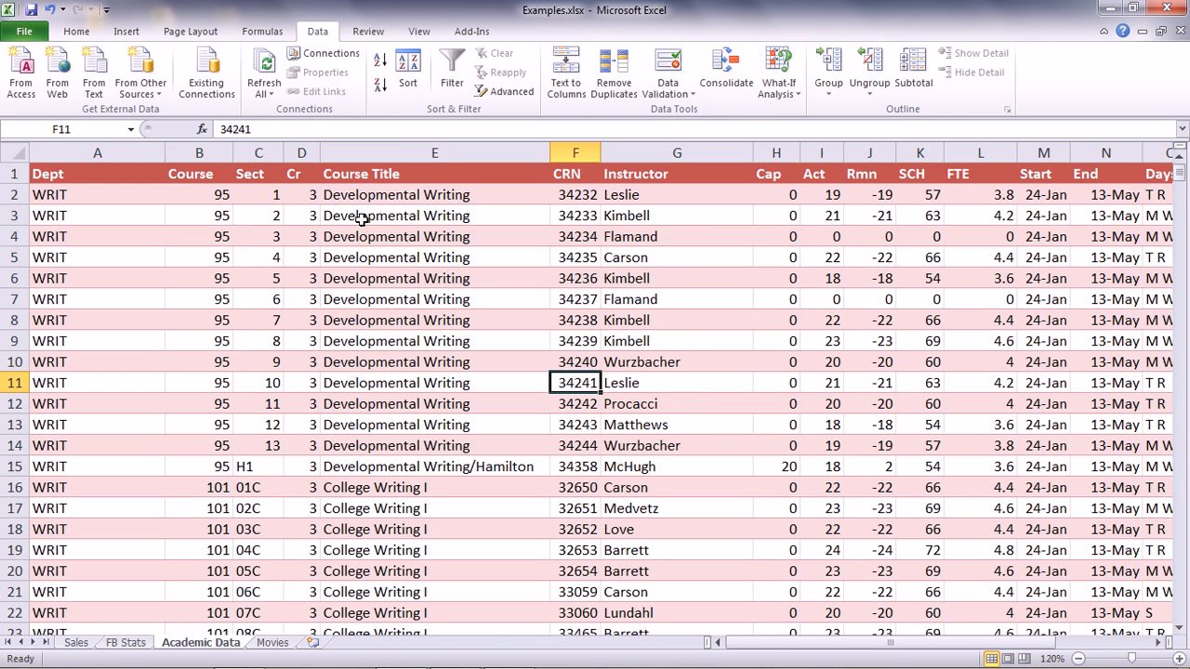
# Narrow the Dept column and change the Dept sort order to A to Z
pyautogui.moveTo(168, 154)
pyautogui.mouseDown()
pyautogui.moveTo(109, 154)
pyautogui.moveTo(160, 154)
pyautogui.mouseUp()
pyautogui.click(409, 73)
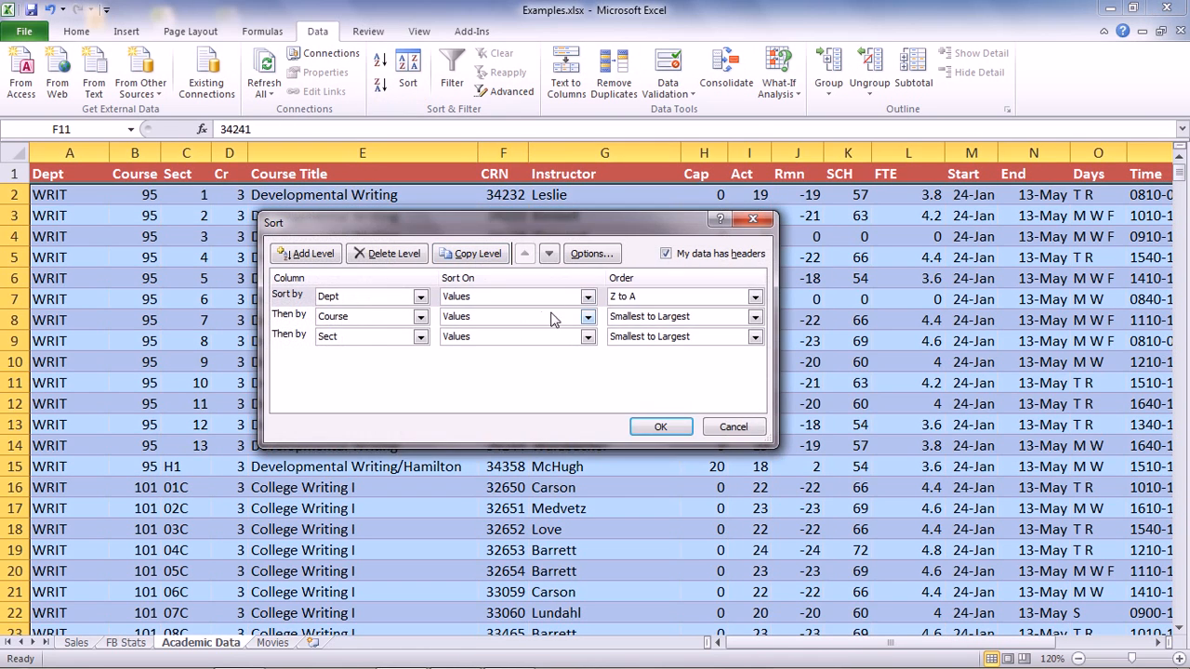
pyautogui.click(753, 298)
pyautogui.click(731, 314)
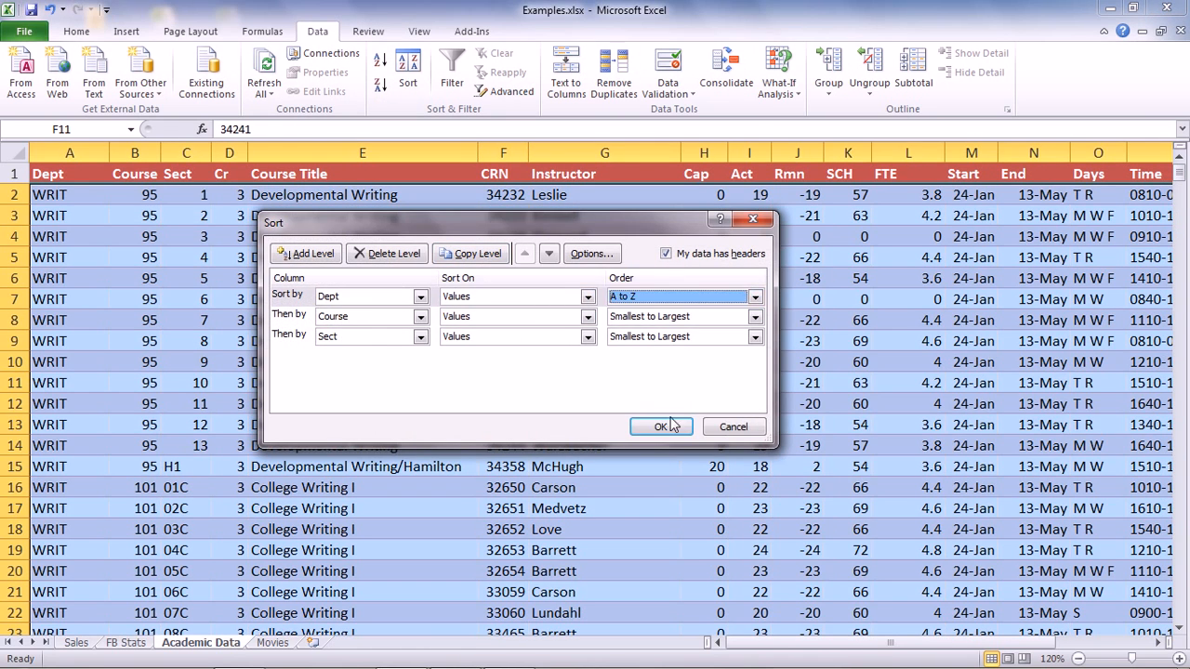
pyautogui.click(660, 426)
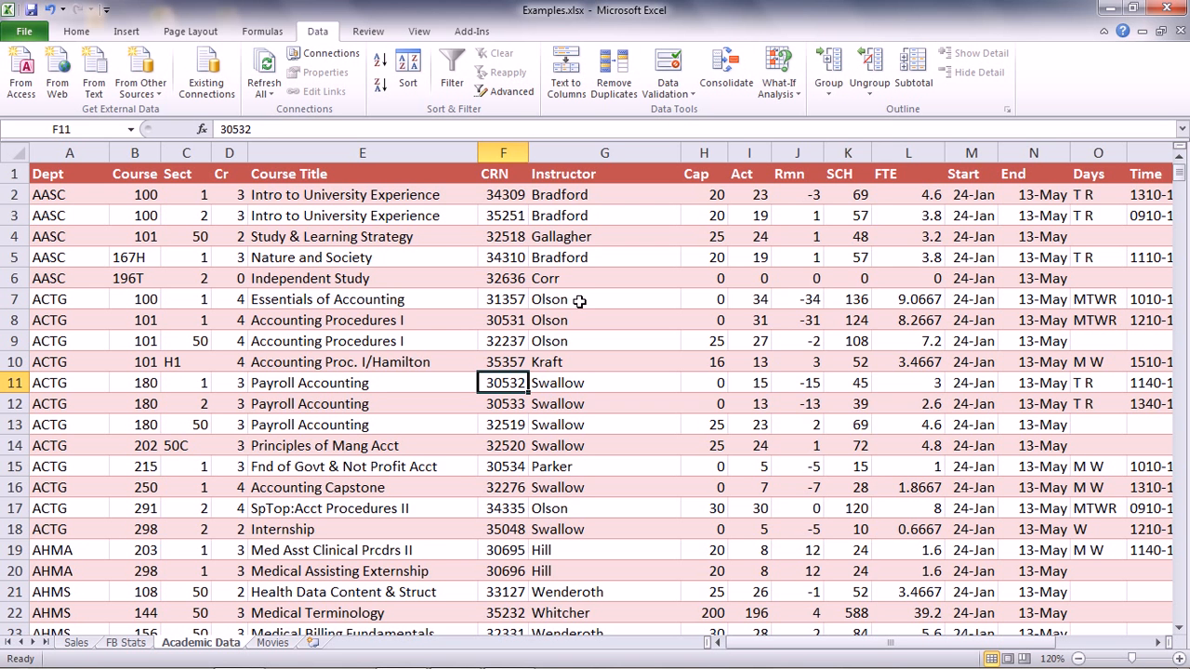
pyautogui.hotkey('alt', 'Tab')
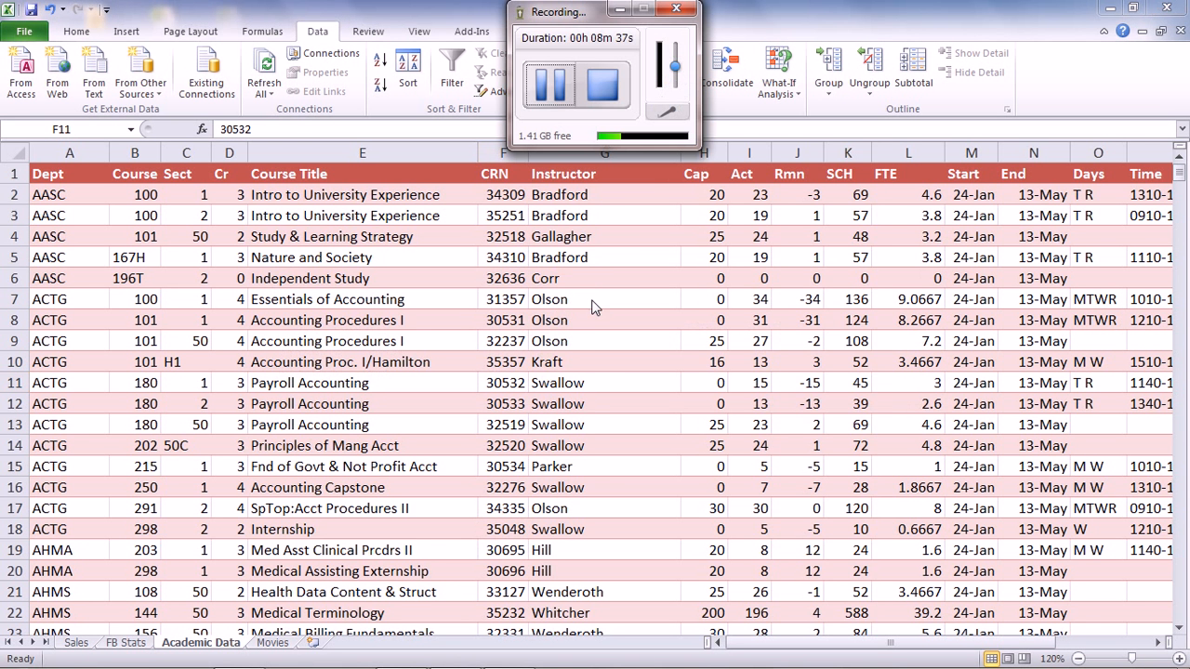